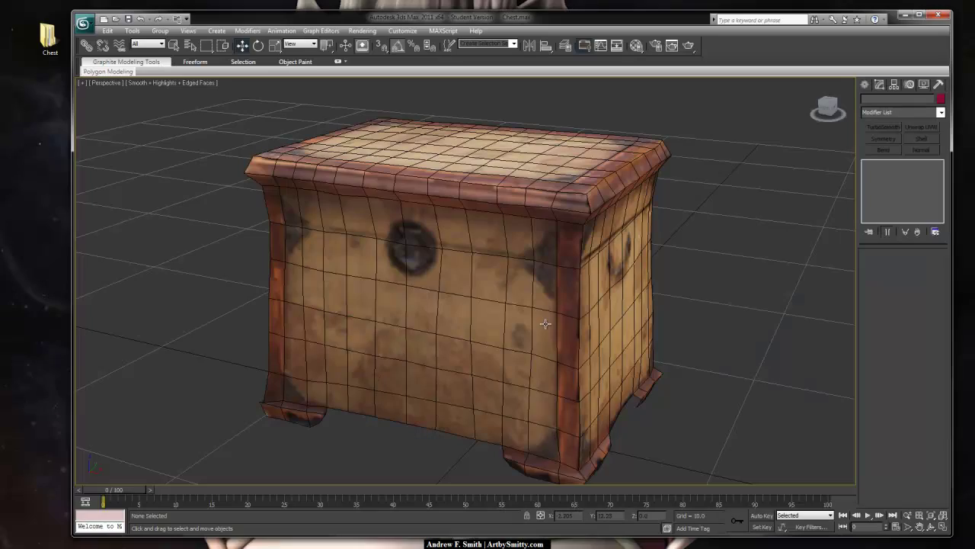
- Select the low-poly chest and examine its wireframe from the front and sides, then clear the selection
middle_click_drag(546, 324, 528, 306, "alt")
left_click(569, 271)
scroll(572, 290, "up", 2)
scroll(583, 308, "down", 2)
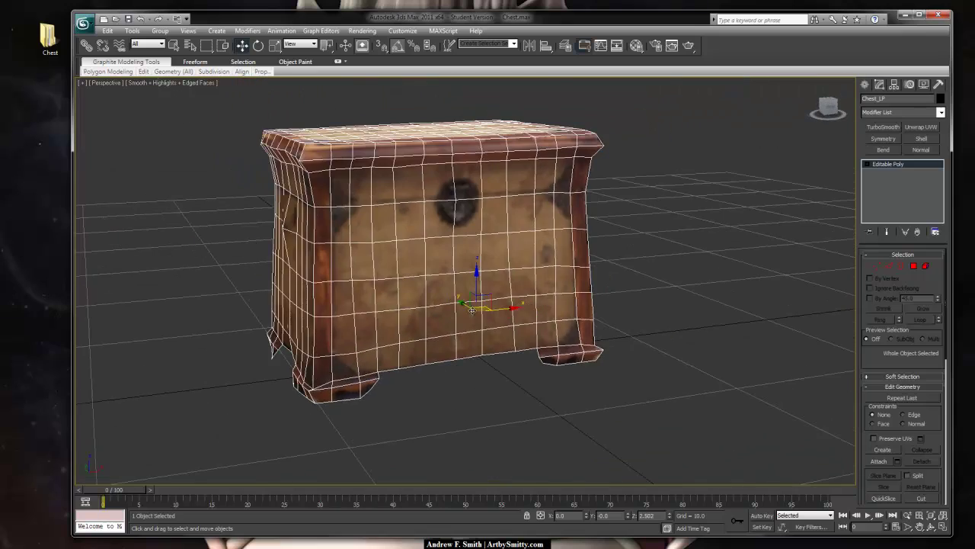
scroll(490, 308, "up", 3)
middle_click_drag(454, 326, 517, 293)
middle_click_drag(576, 288, 566, 352, "alt")
scroll(546, 268, "down", 1)
middle_click_drag(704, 256, 638, 251, "alt")
scroll(643, 274, "down", 3)
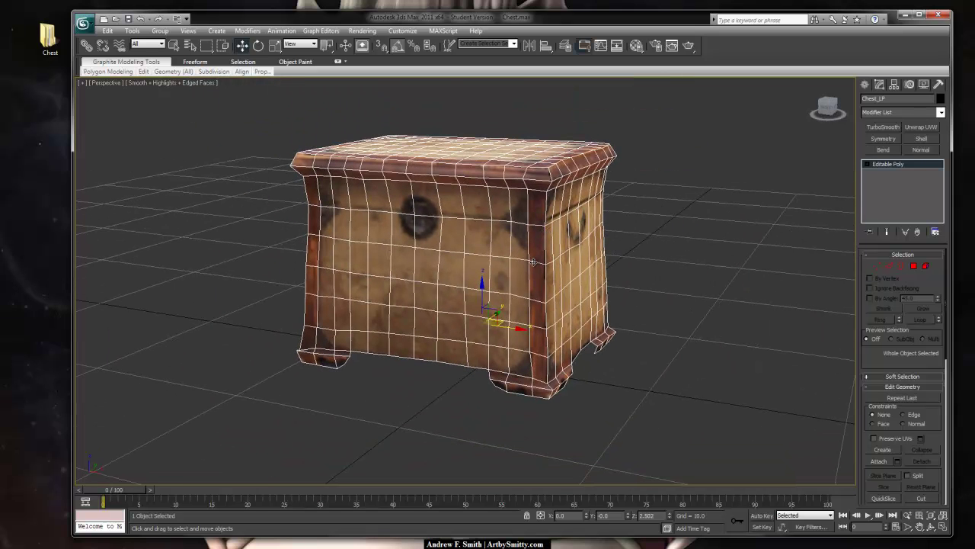
middle_click_drag(468, 263, 575, 140, "alt")
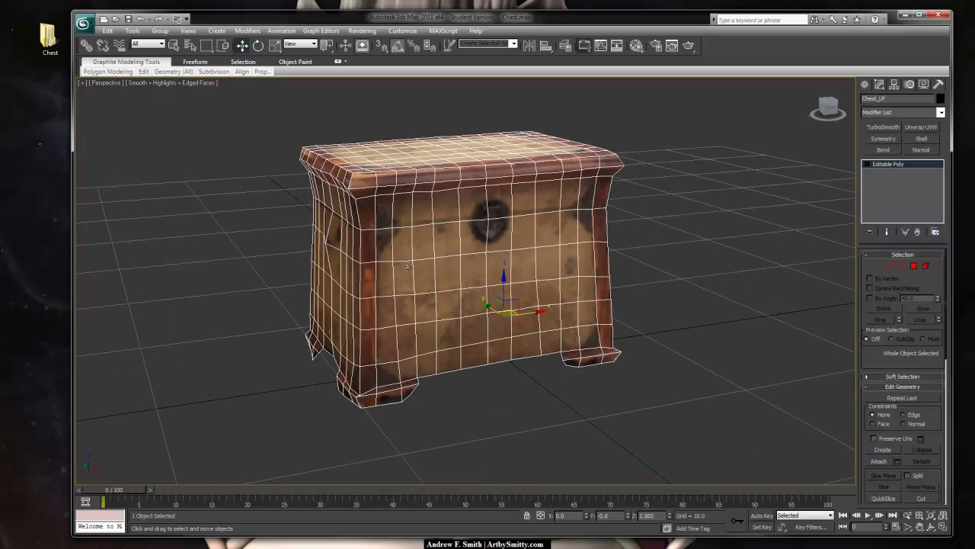
middle_click_drag(401, 263, 419, 263, "alt")
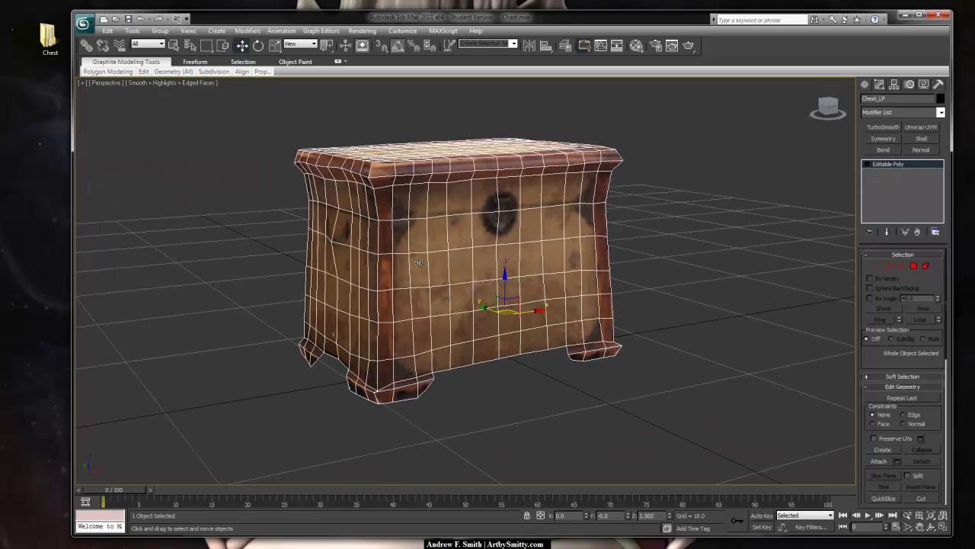
left_click(265, 217)
- Examine the chest's texture and mesh density around the front panel, lid and handle side
middle_click_drag(453, 313, 524, 305, "alt")
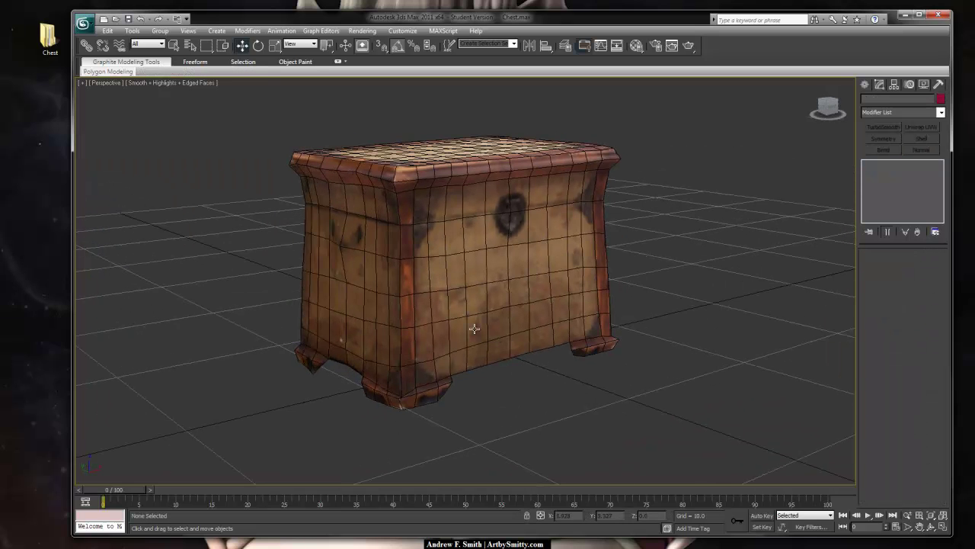
middle_click_drag(495, 369, 459, 336, "alt")
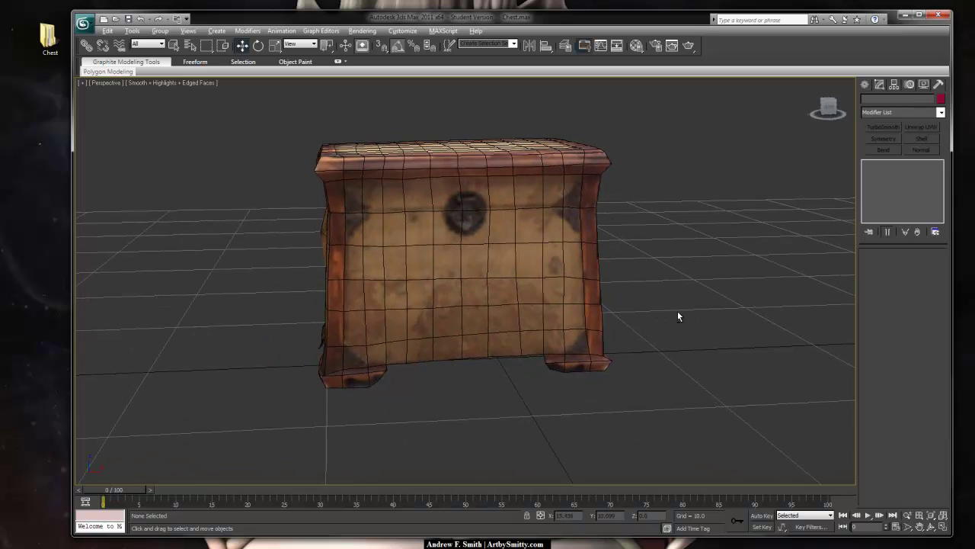
middle_click_drag(690, 314, 610, 340, "alt")
left_click(442, 231)
left_click(626, 261)
middle_click_drag(618, 290, 569, 288, "alt")
left_click(563, 280)
left_click(637, 229)
middle_click_drag(541, 241, 603, 200, "alt")
left_click_drag(608, 290, 642, 279)
left_click(656, 225)
left_click_drag(595, 303, 598, 300)
left_click(655, 253)
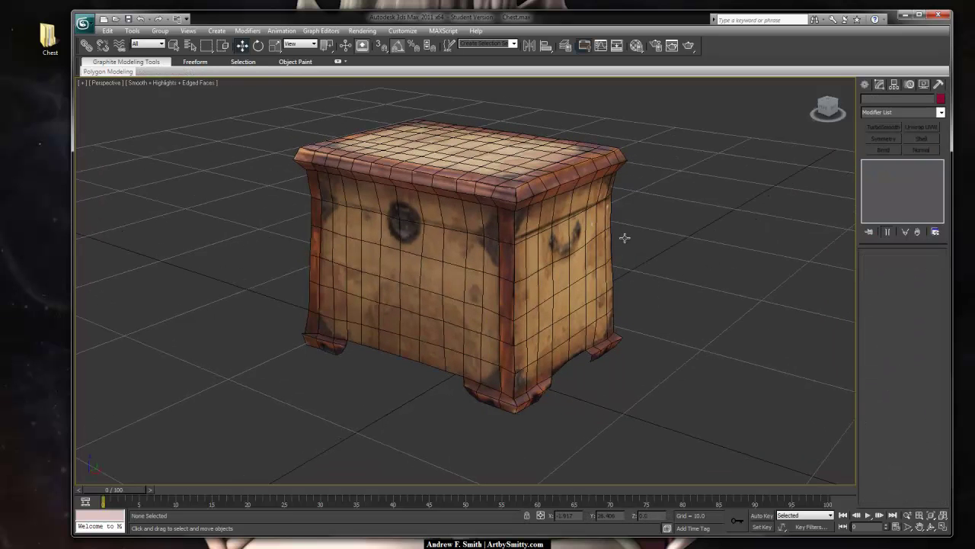
middle_click_drag(449, 275, 485, 263, "alt")
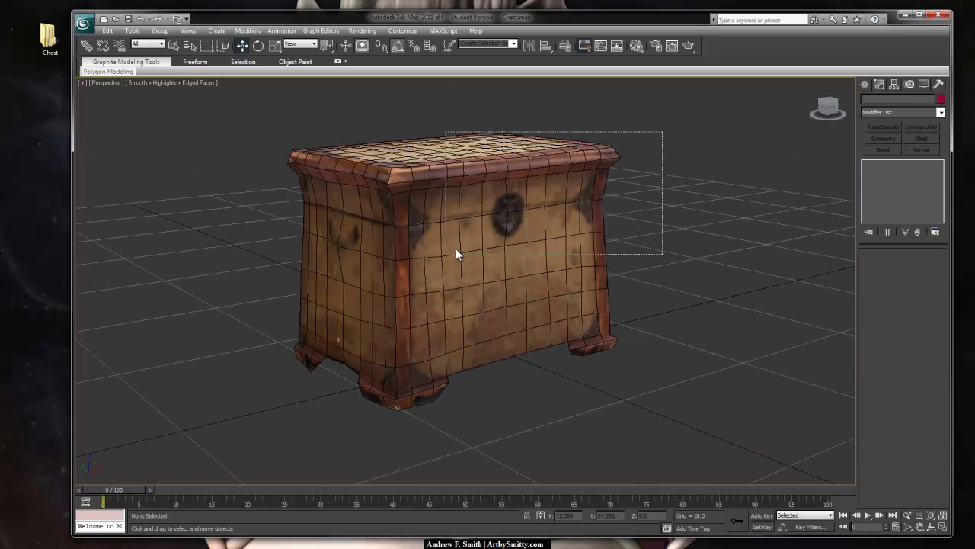
left_click_drag(273, 381, 252, 428)
left_click(512, 403)
middle_click_drag(512, 404, 539, 267, "alt")
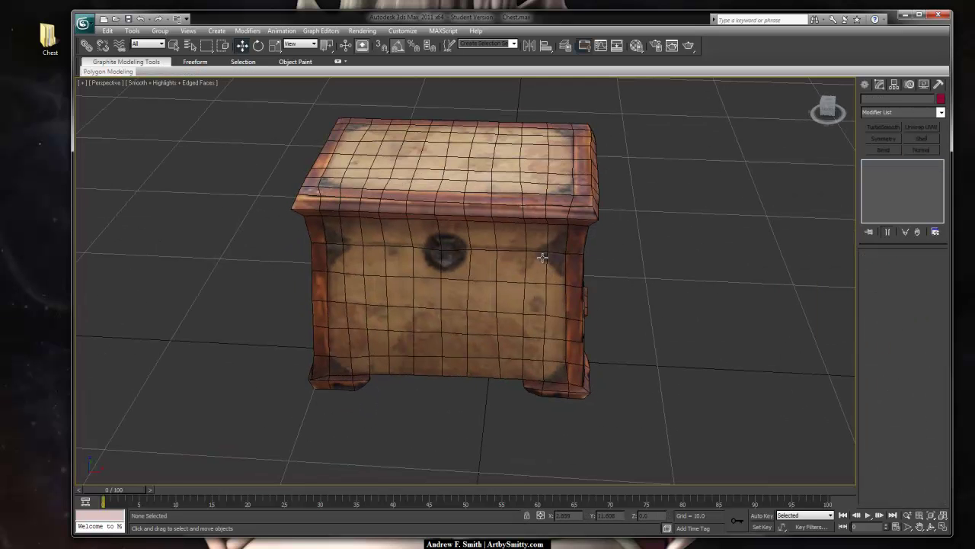
middle_click_drag(544, 304, 506, 286, "alt")
middle_click_drag(540, 343, 496, 289, "alt")
middle_click_drag(510, 204, 478, 250, "alt")
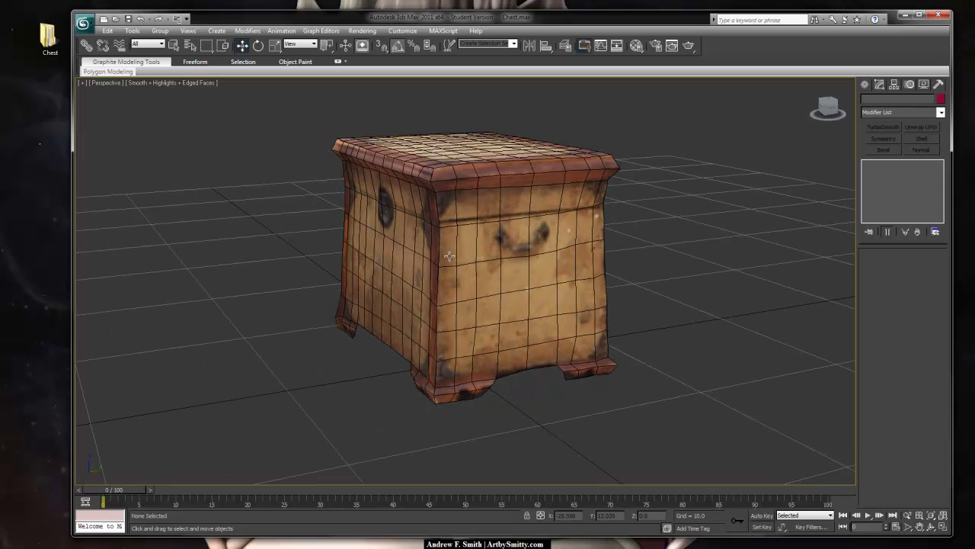
middle_click_drag(431, 284, 481, 260, "alt")
middle_click_drag(575, 231, 568, 273, "alt")
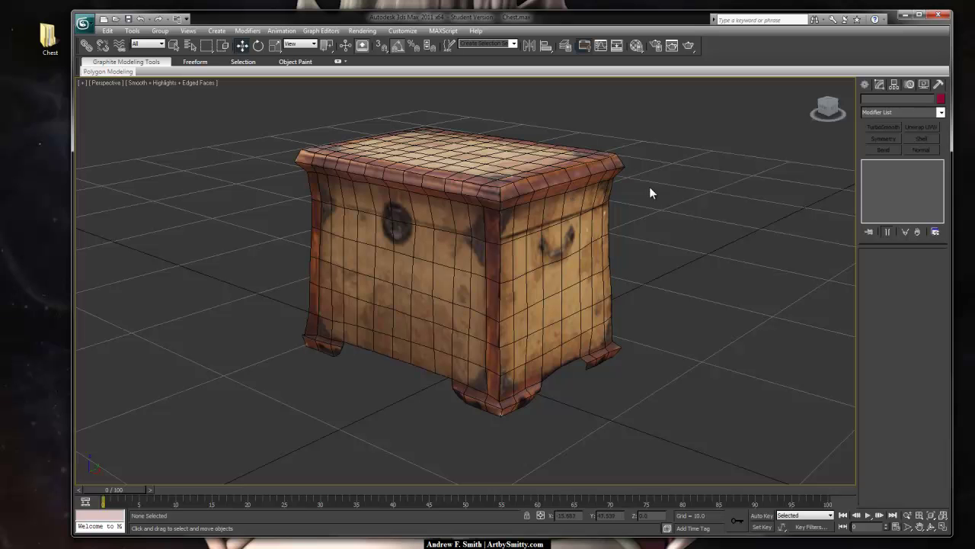
- Examine the chest up close and from all around, including its back, corners and feet
middle_click_drag(512, 231, 583, 217, "alt")
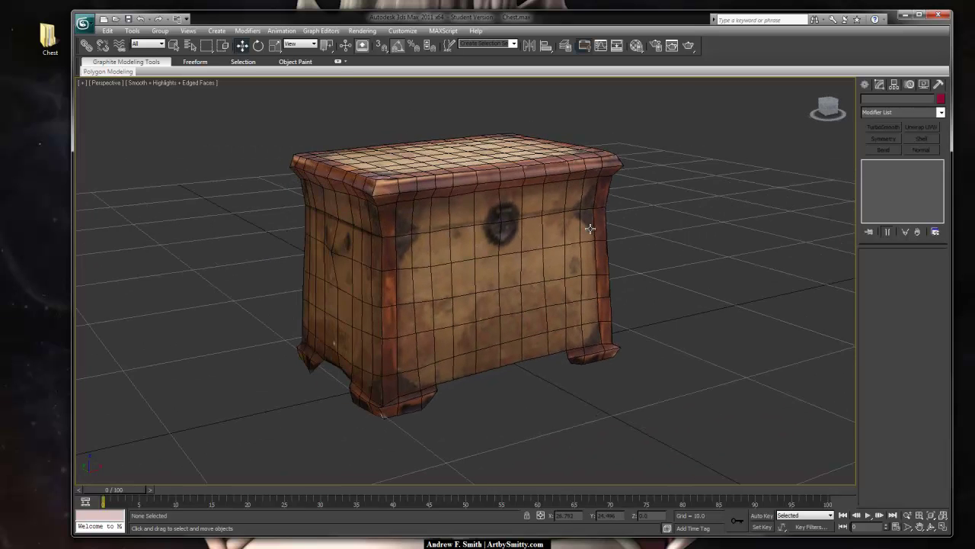
scroll(574, 227, "up", 3)
scroll(576, 230, "down", 5)
middle_click_drag(716, 229, 633, 233, "alt")
scroll(634, 229, "up", 5)
scroll(634, 234, "down", 3)
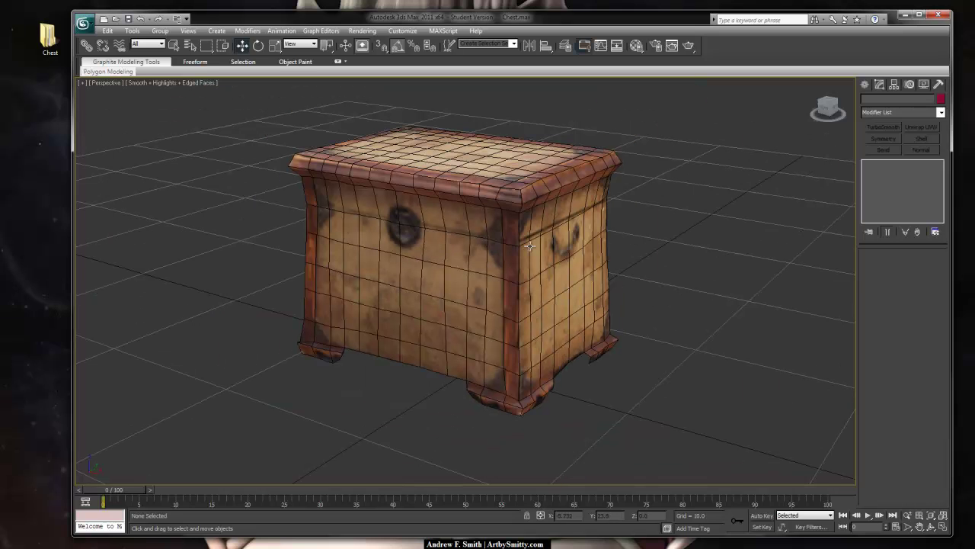
middle_click_drag(635, 257, 453, 262, "alt")
scroll(488, 254, "up", 3)
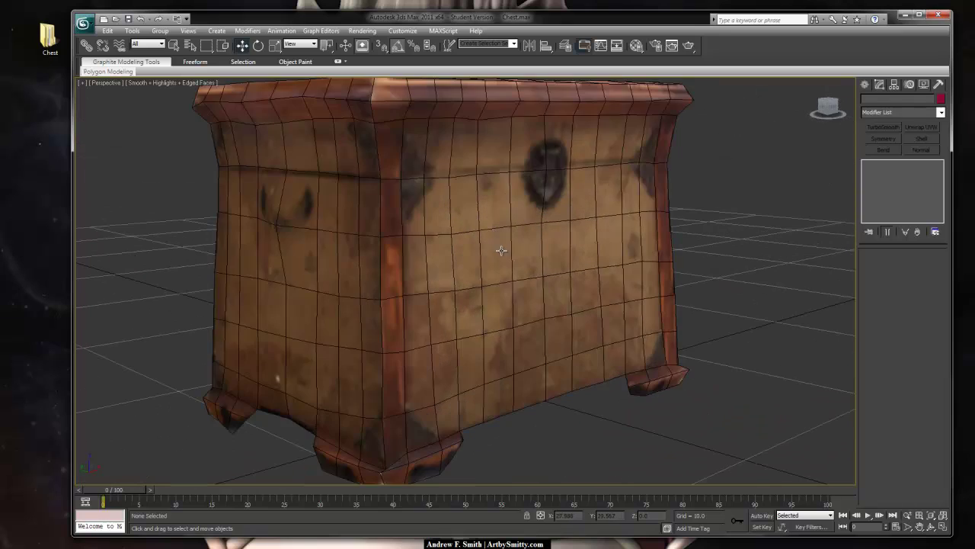
scroll(519, 248, "down", 4)
middle_click_drag(584, 246, 531, 261, "alt")
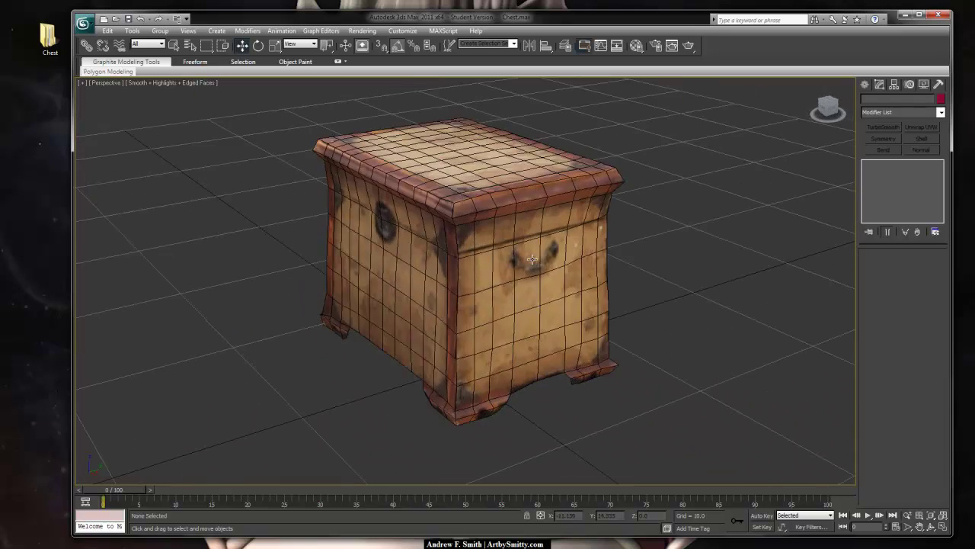
middle_click_drag(607, 253, 538, 249, "alt")
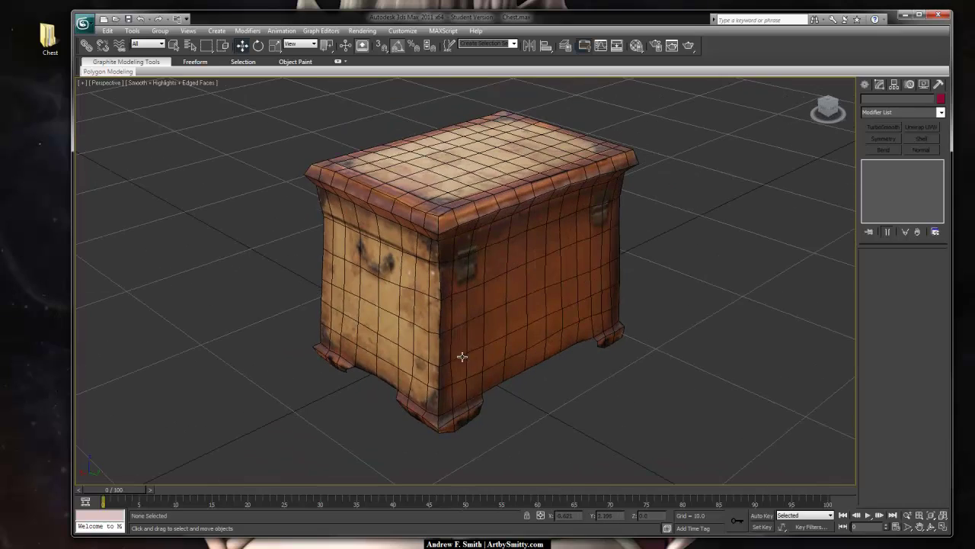
middle_click_drag(459, 343, 567, 276, "alt")
left_click(500, 155)
left_click(645, 153)
middle_click_drag(645, 152, 577, 205, "alt")
left_click(558, 186)
left_click(638, 190)
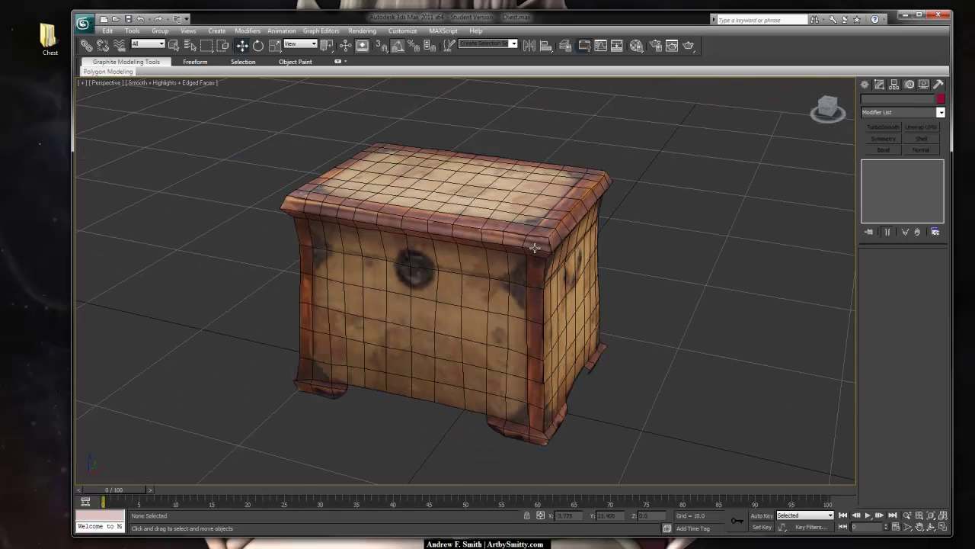
middle_click_drag(534, 248, 557, 225, "alt")
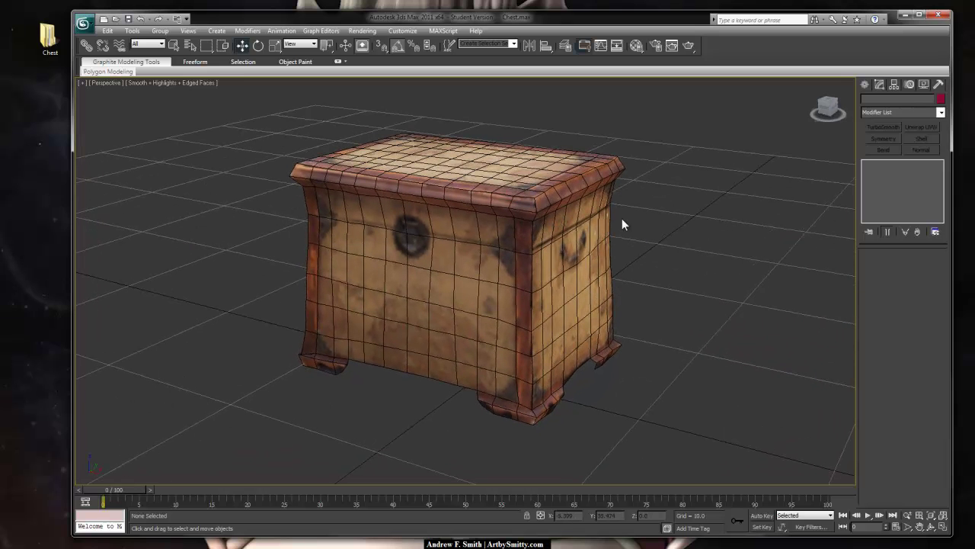
left_click_drag(656, 117, 710, 386)
- Switch to the browser, watch the Digital Preservation - Photofly Experiments 01 video from about 0:24, pause it and close the browser
key("alt+Tab")
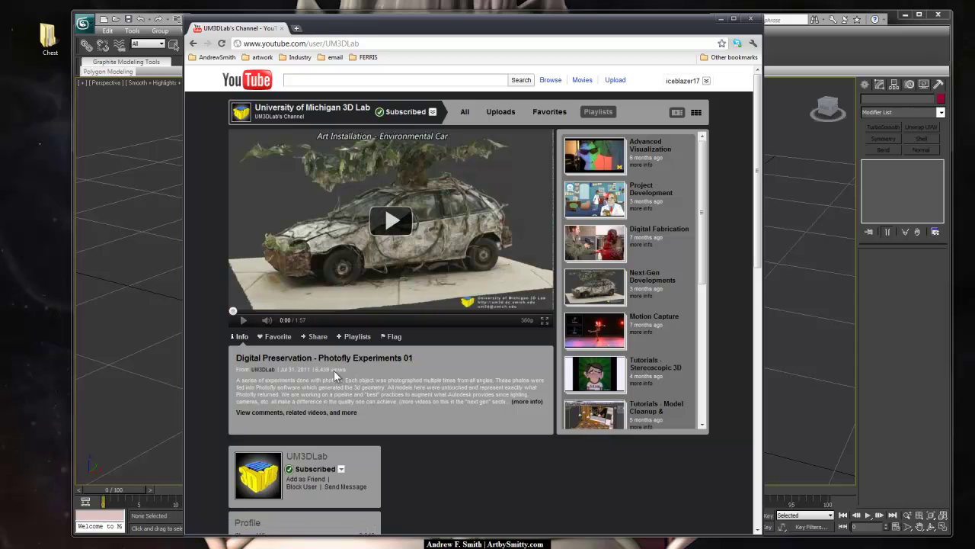
left_click(386, 226)
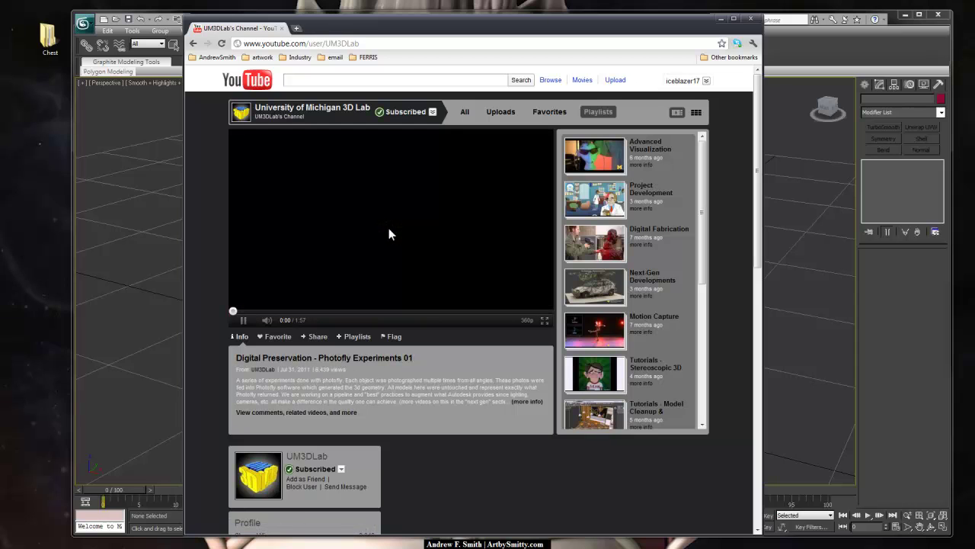
left_click(270, 312)
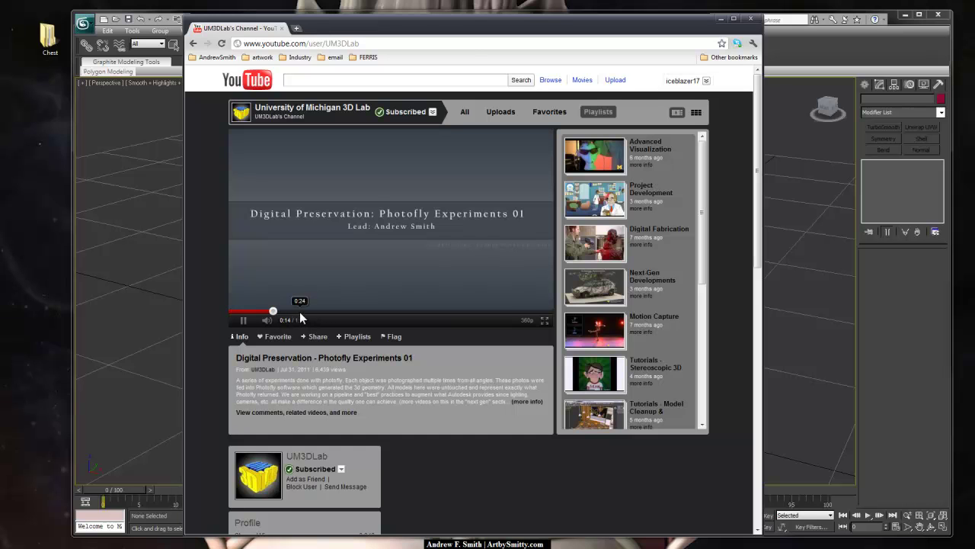
left_click(300, 311)
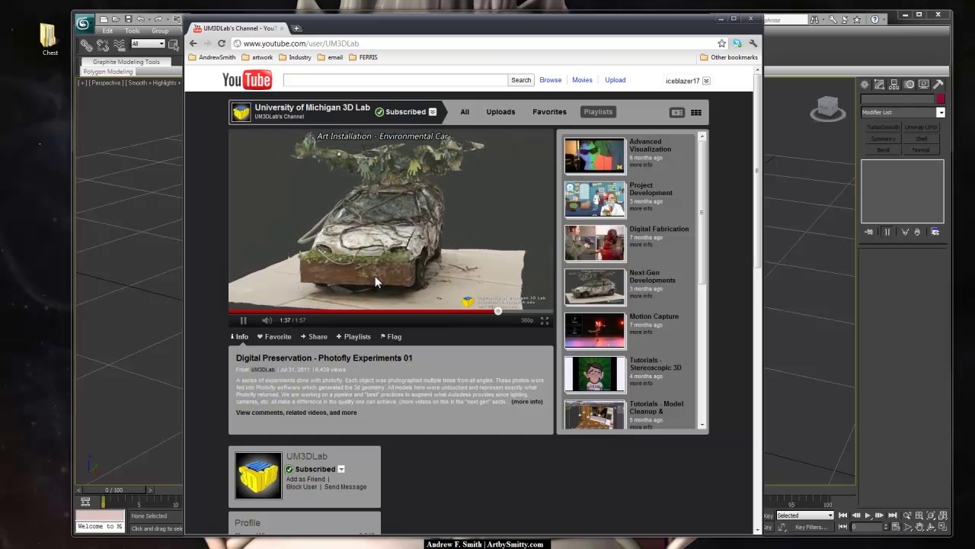
left_click(340, 263)
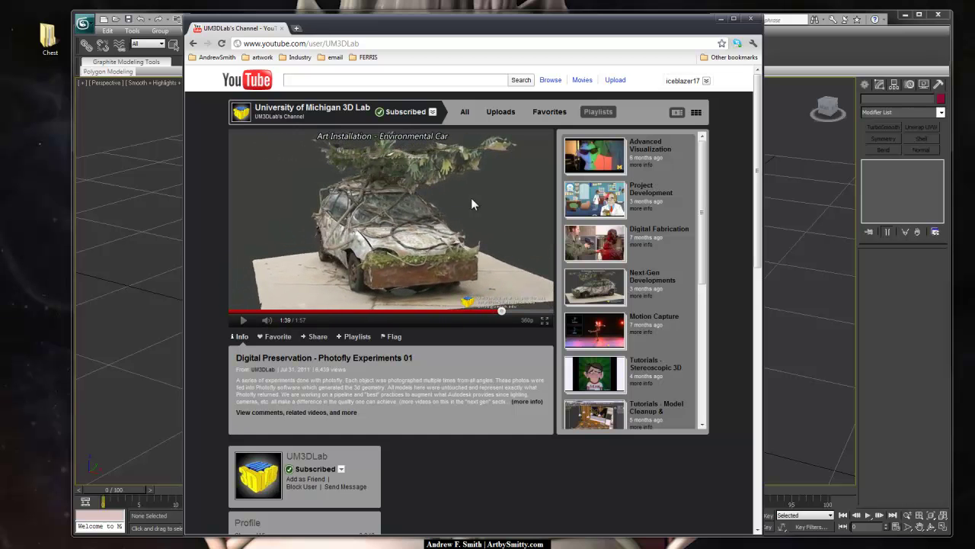
left_click(749, 20)
- Select the open border around the underside of the chest mesh, working in the front view
middle_click_drag(627, 326, 498, 284, "alt")
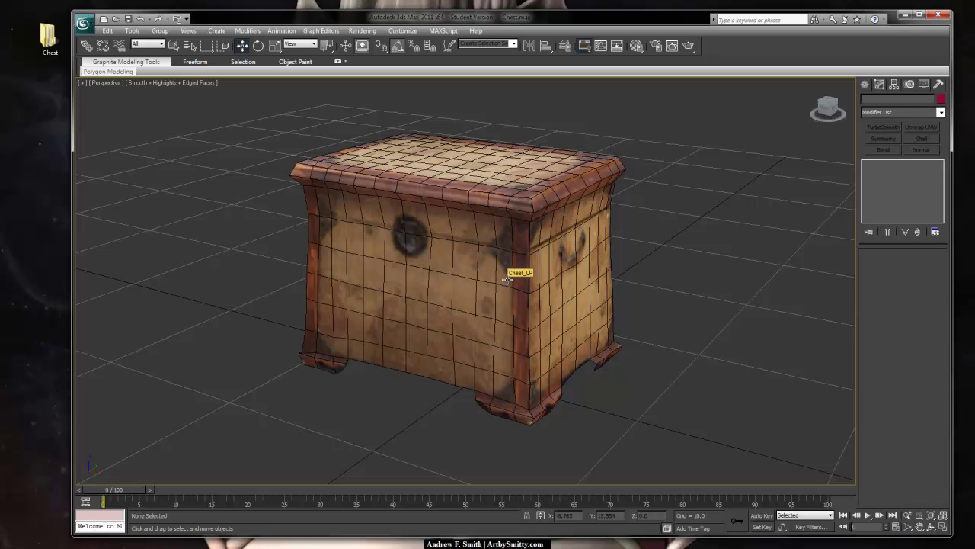
middle_click_drag(451, 277, 476, 270, "alt")
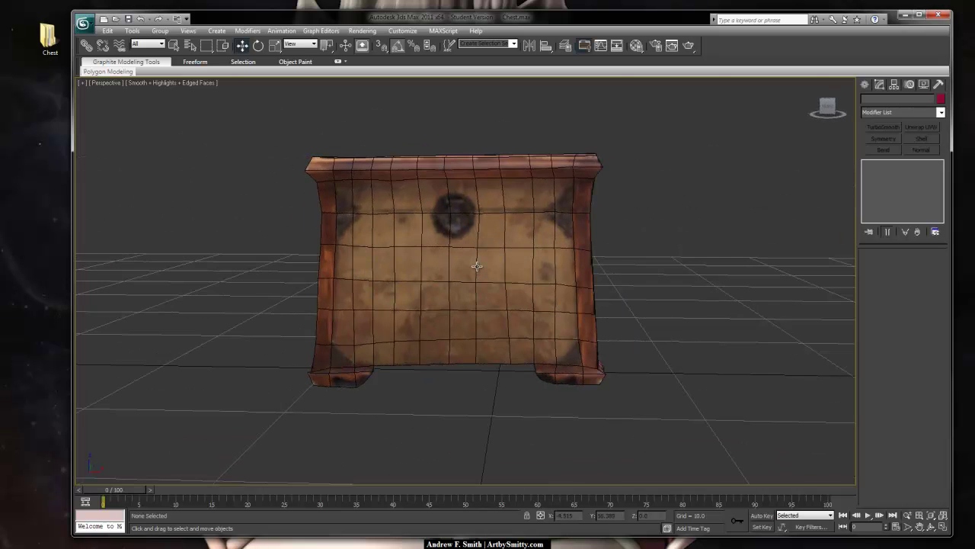
key("f")
scroll(476, 266, "up", 8)
left_click(437, 229)
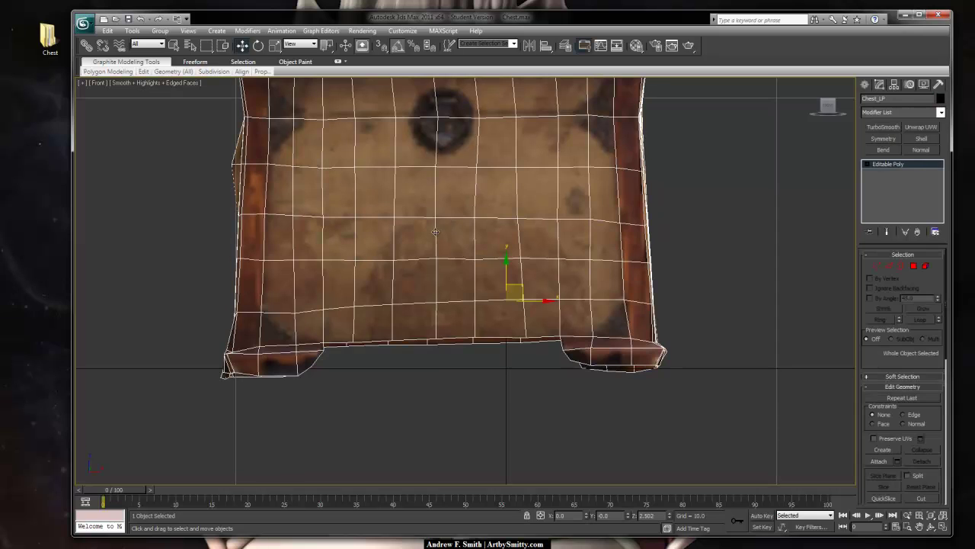
key("3")
left_click_drag(645, 387, 381, 239)
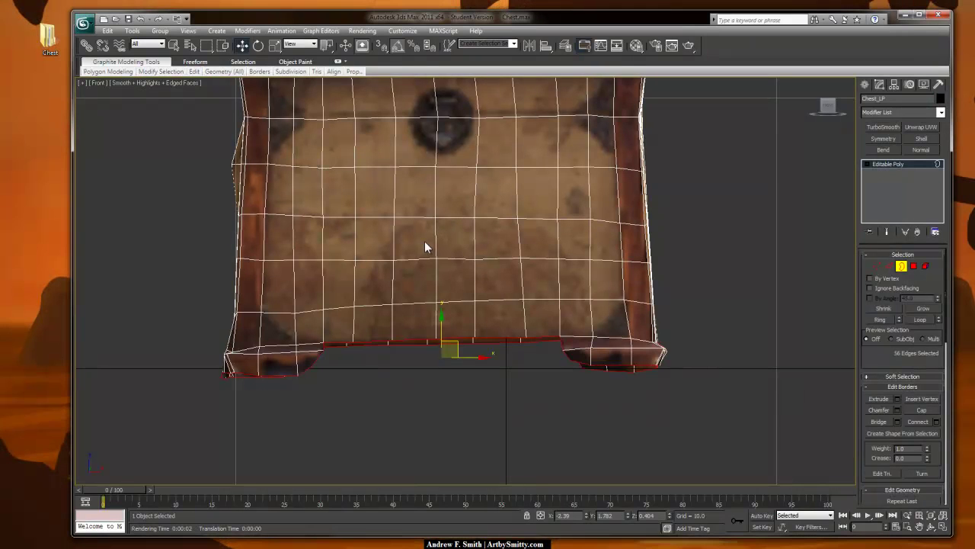
middle_click_drag(423, 308, 437, 280)
scroll(440, 288, "up", 3)
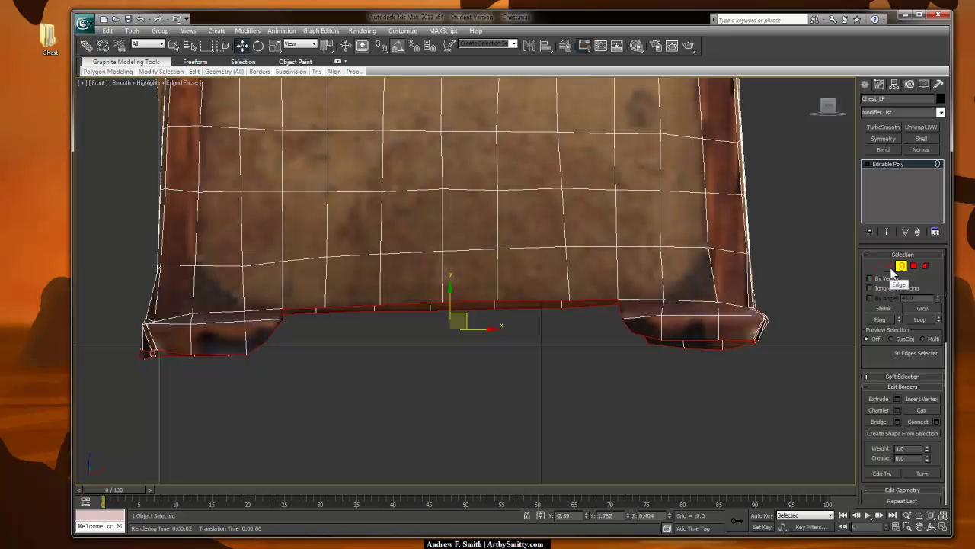
- Convert to edge selection and deselect the edges between the feet, keeping only the bottom edges of the four feet
left_click(890, 269)
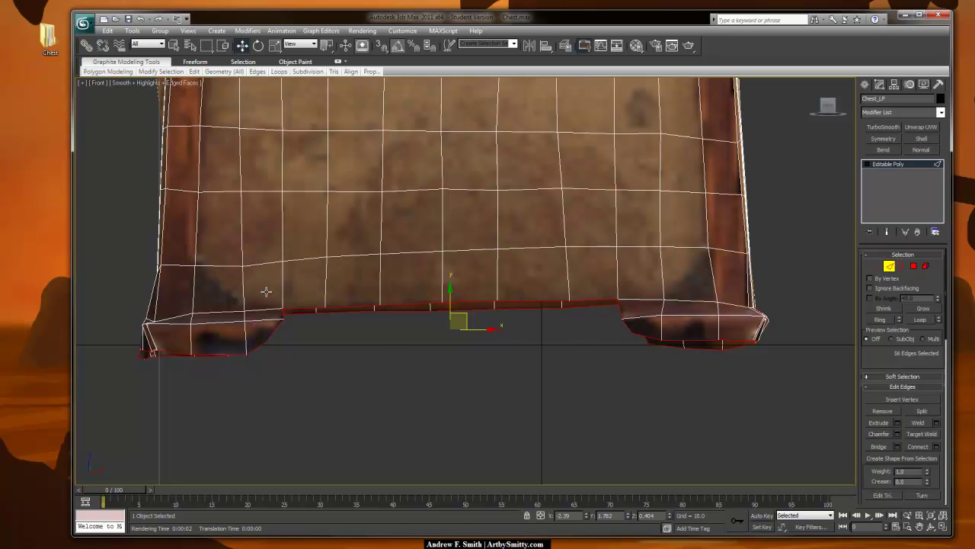
left_click_drag(225, 265, 670, 330)
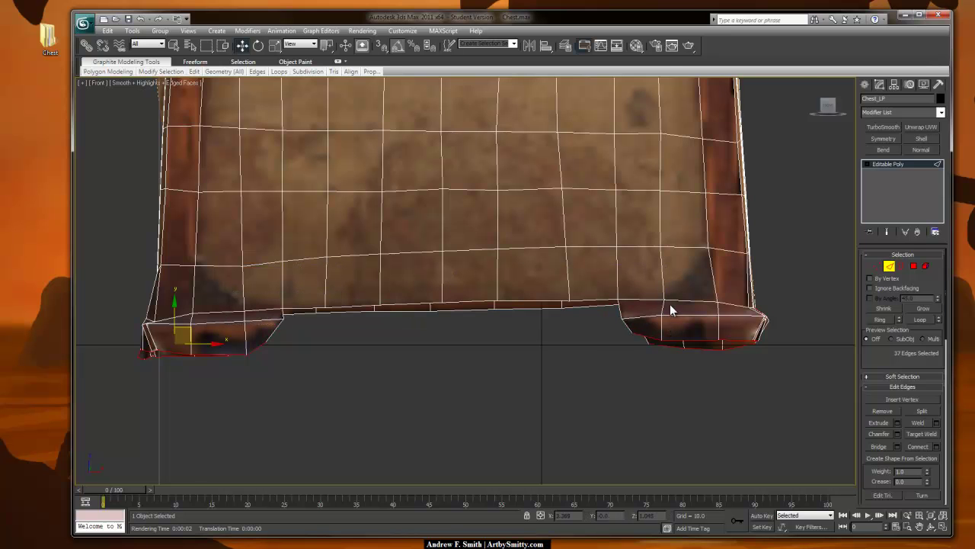
key("p")
scroll(671, 309, "down", 4)
middle_click_drag(648, 265, 416, 248, "alt")
left_click_drag(427, 267, 547, 272, "alt")
middle_click_drag(547, 271, 502, 292, "alt")
left_click(521, 284, "alt")
left_click_drag(487, 297, 516, 294, "alt")
middle_click_drag(454, 288, 427, 303, "alt")
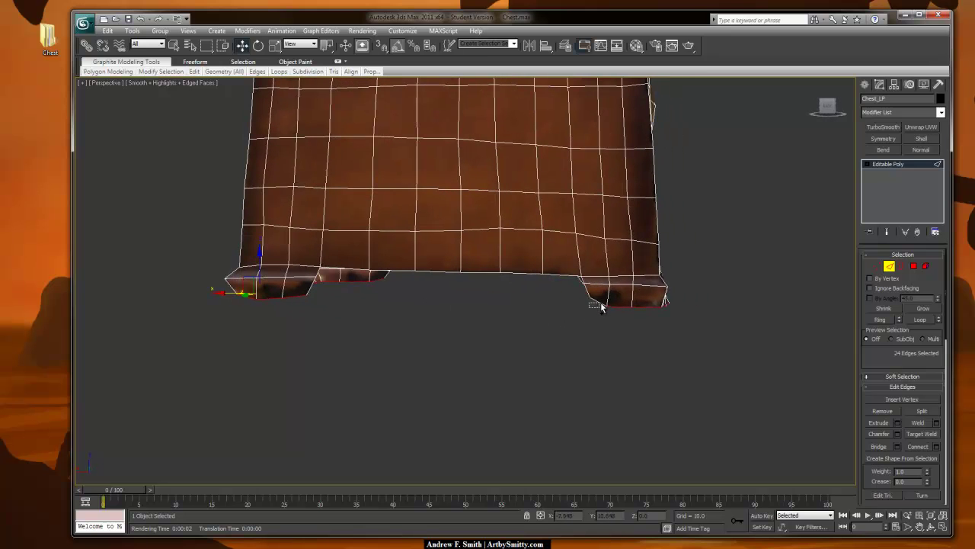
middle_click_drag(601, 306, 722, 316, "alt")
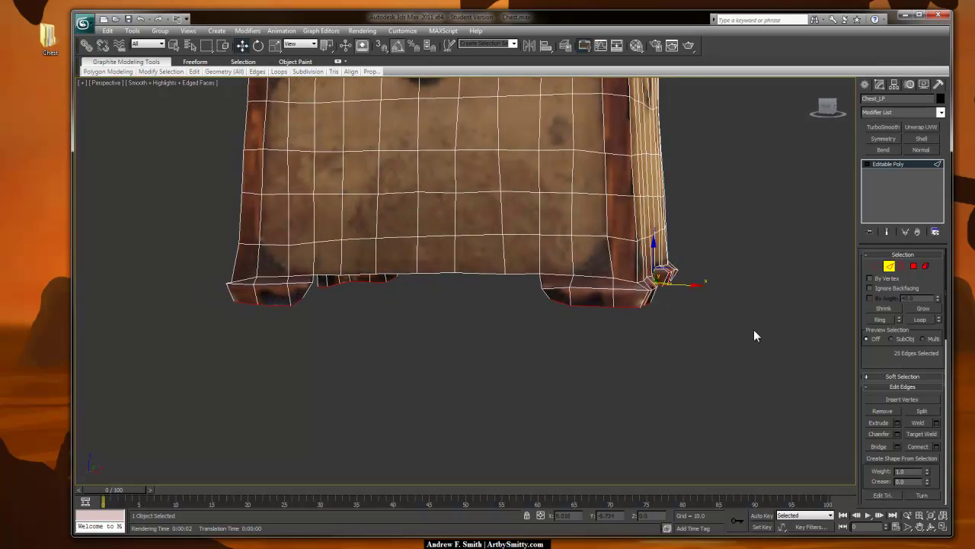
- Flatten the selected foot-bottom edges to one horizontal level with Make Planar and check the result
left_click_drag(941, 365, 928, 251)
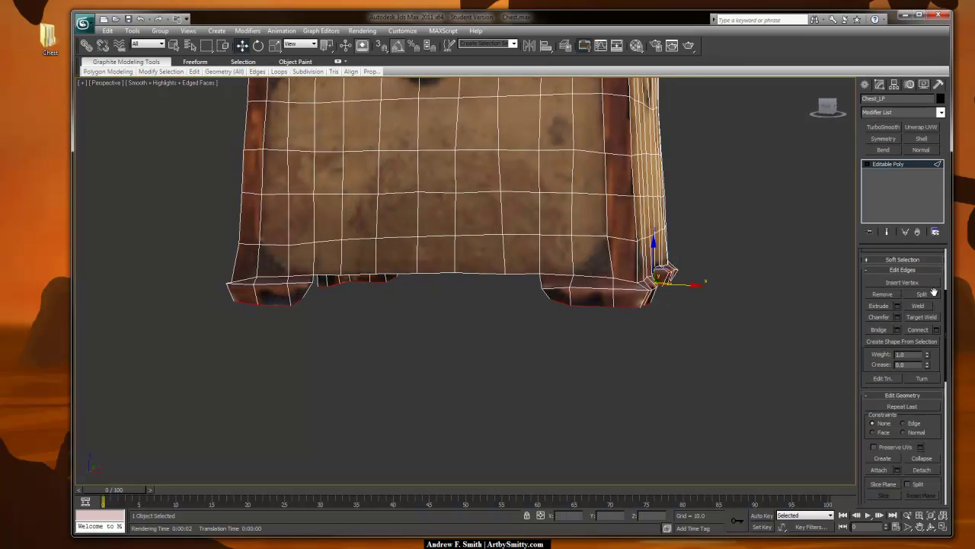
left_click_drag(940, 441, 914, 275)
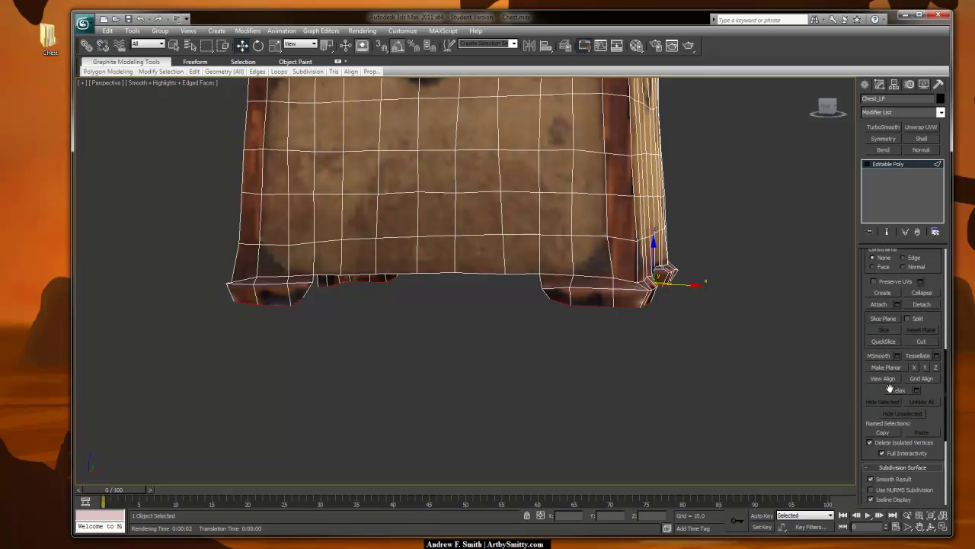
left_click(924, 367)
middle_click_drag(488, 298, 573, 358, "alt")
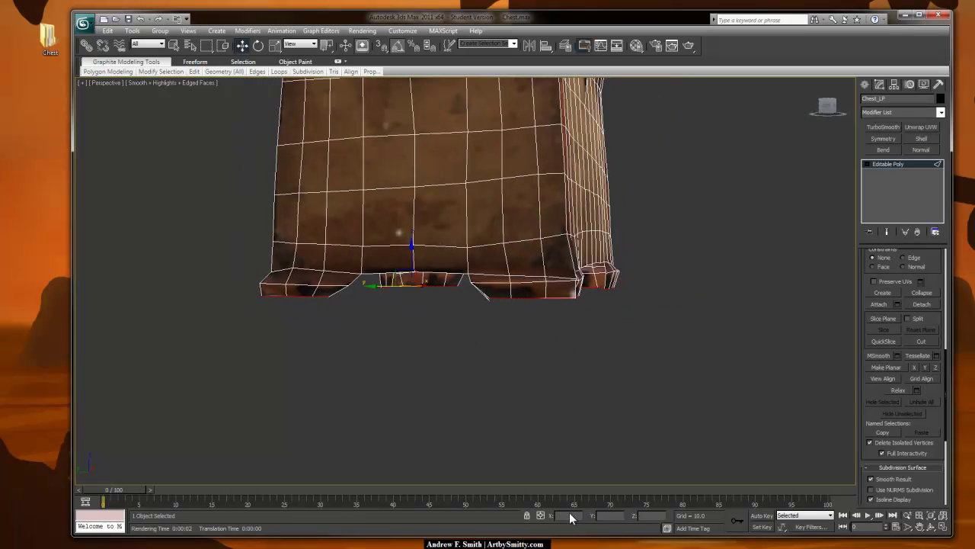
- Show the grid in the front view and examine how the chest's foot bottoms sit against the ground line
middle_click_drag(519, 387, 595, 387, "alt")
middle_click_drag(517, 353, 534, 369, "alt")
key("l")
key("f")
key("g")
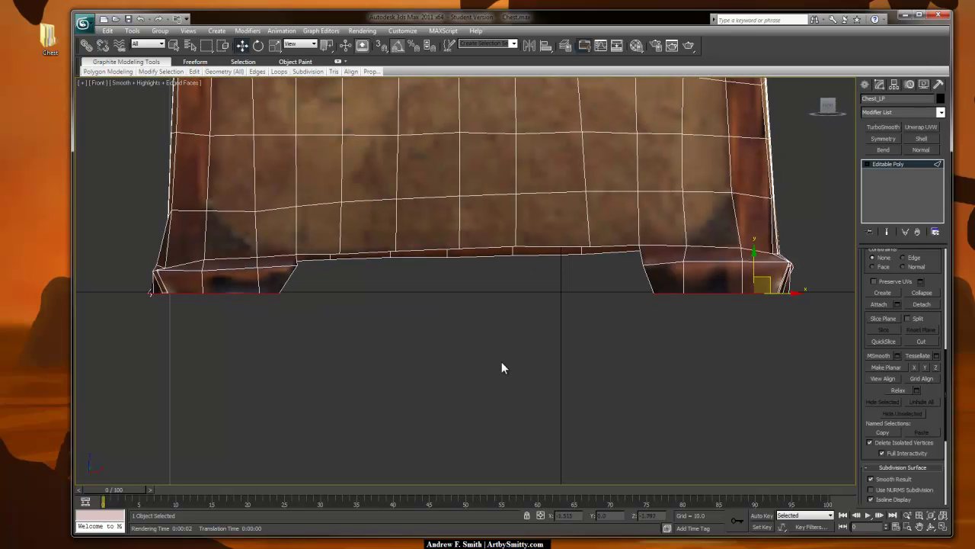
scroll(462, 329, "down", 3)
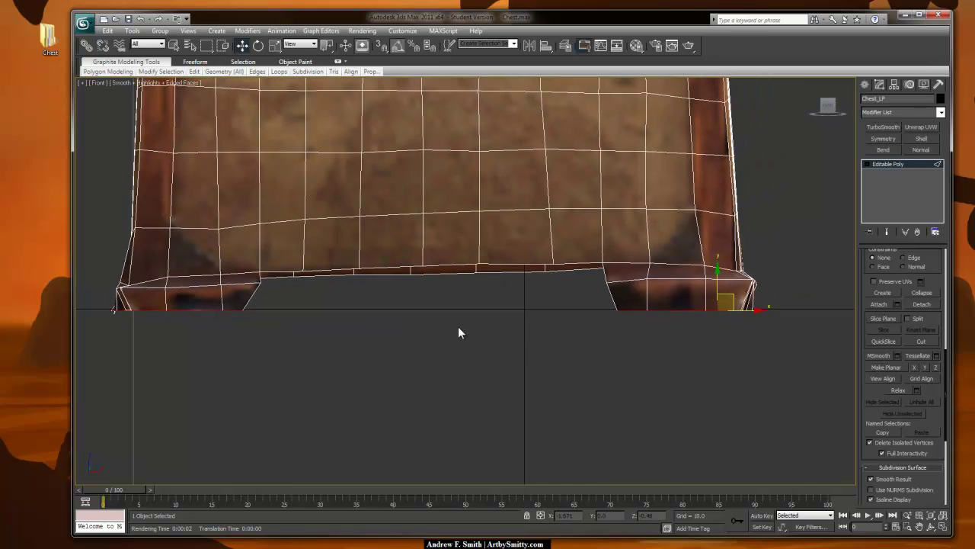
scroll(328, 309, "up", 5)
scroll(326, 303, "up", 2)
middle_click_drag(327, 304, 586, 303)
scroll(583, 305, "up", 4)
- Select bottom vertices on one foot in vertex mode to check their height in the front and perspective views
key("1")
left_click_drag(524, 366, 505, 357)
left_click(506, 357)
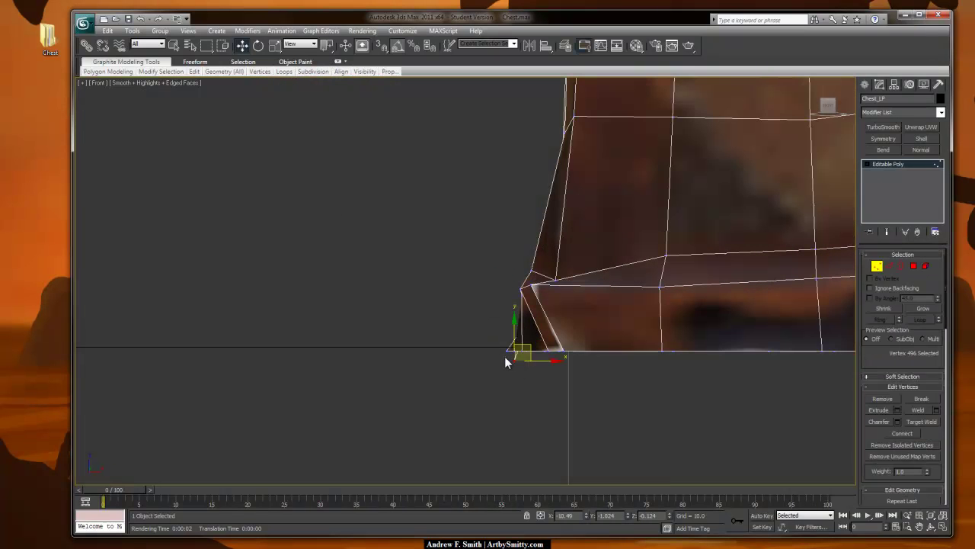
key("p")
middle_click_drag(472, 277, 408, 280, "alt")
left_click(425, 292)
left_click_drag(611, 292, 409, 263)
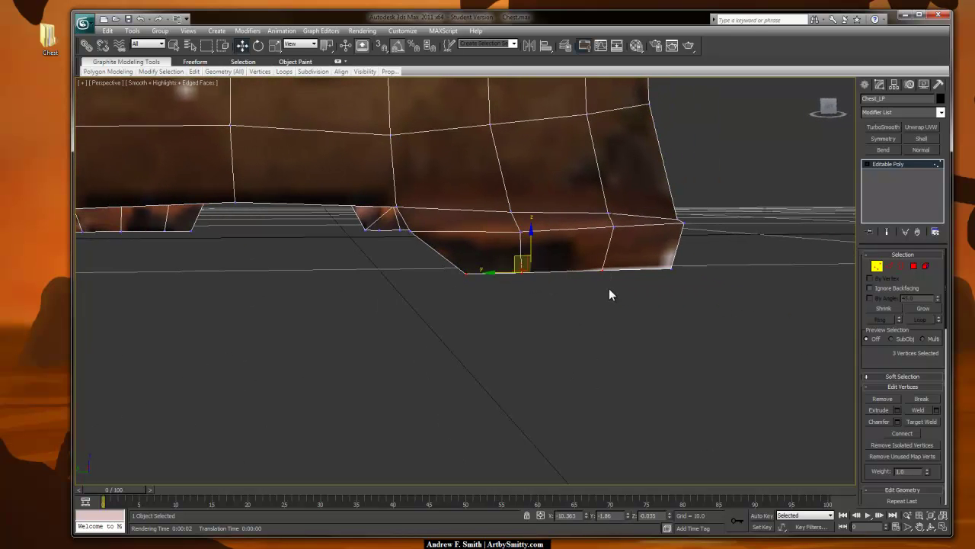
- Select all 29 bottom vertices of the four feet and set their Z position to 0
middle_click_drag(614, 290, 659, 289, "alt")
key("2")
left_click(877, 267)
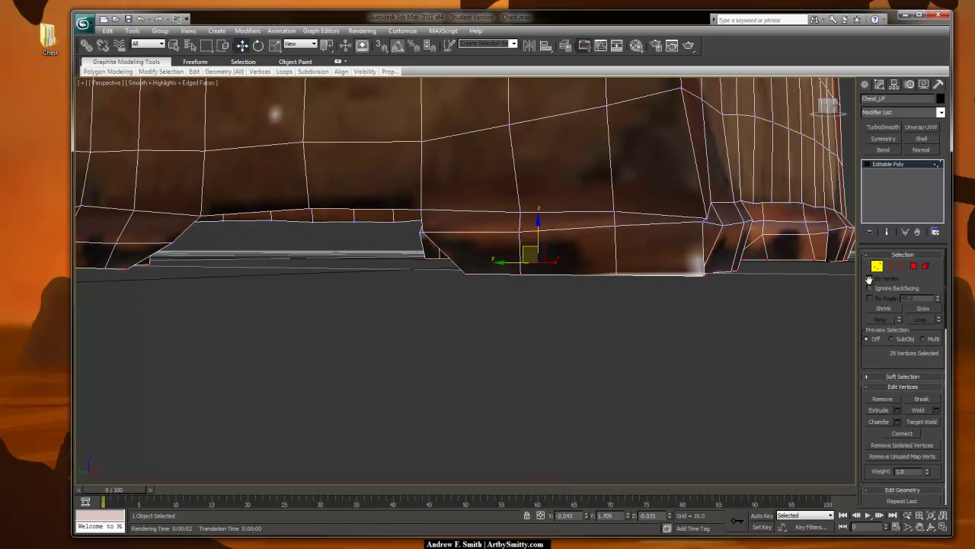
middle_click_drag(758, 479, 583, 509, "alt")
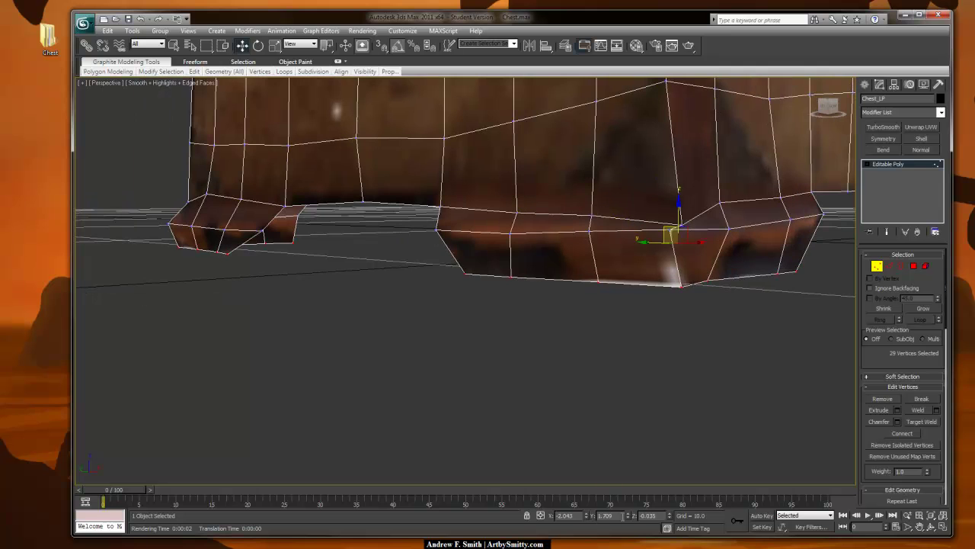
right_click(669, 517)
- Check the feet against the ground grid line in the front view, then leave vertex editing and deselect the chest
middle_click_drag(680, 433, 591, 341, "alt")
key("f")
key("z")
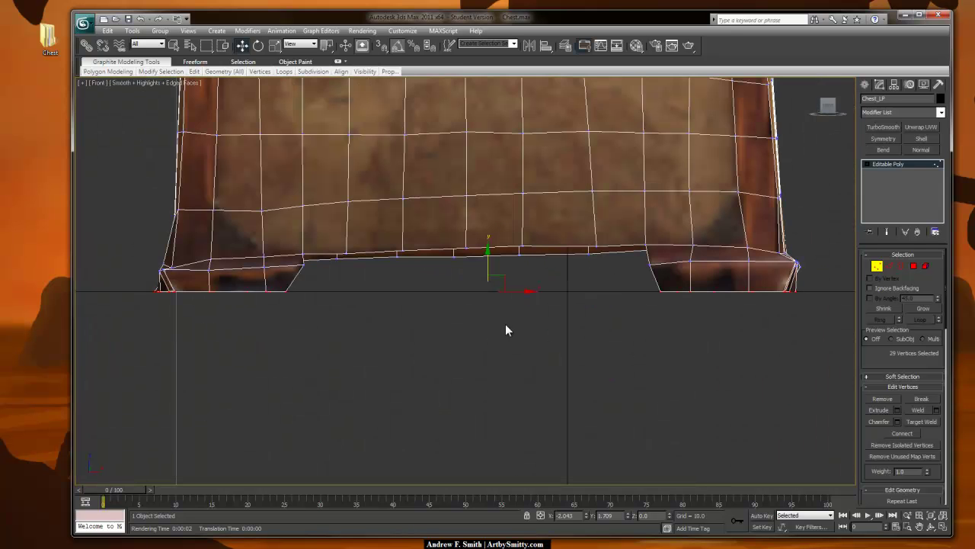
scroll(211, 285, "up", 2)
middle_click_drag(509, 301, 366, 294)
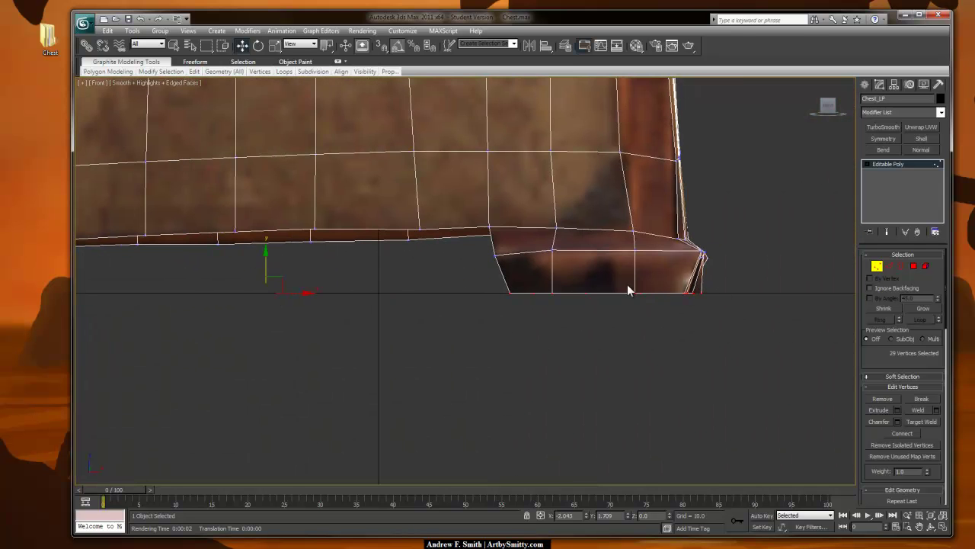
scroll(279, 297, "down", 5)
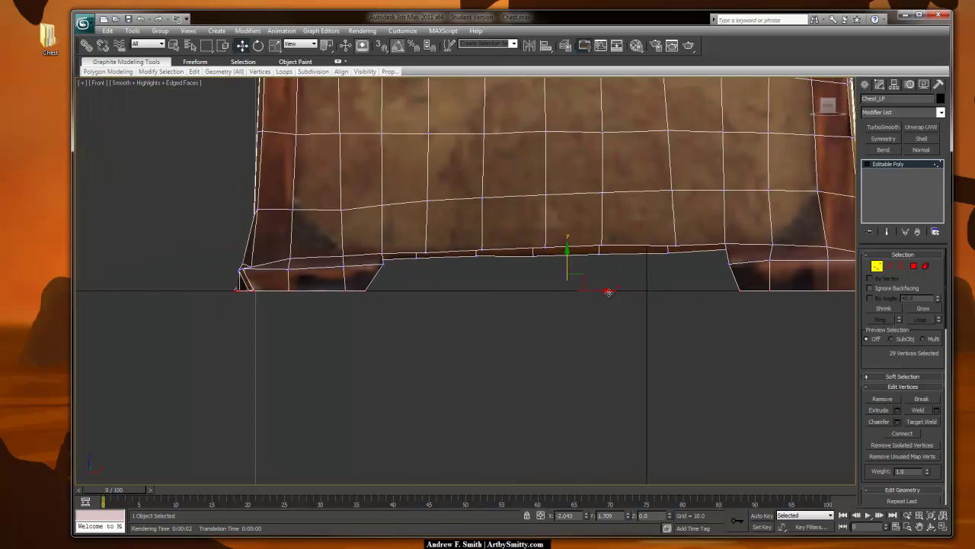
middle_click_drag(744, 253, 653, 289)
left_click(775, 221)
left_click(891, 165)
left_click(820, 186)
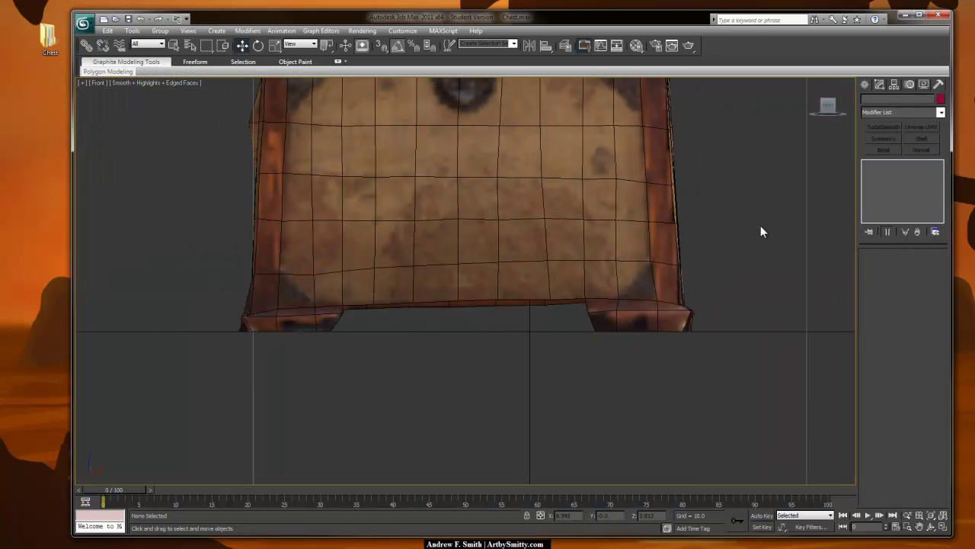
- Bridge the front and back bottom border edges beside the left feet to form a strip across the open underside
key("p")
left_click(544, 348)
middle_click_drag(544, 348, 557, 196, "alt")
key("2")
left_click(360, 232)
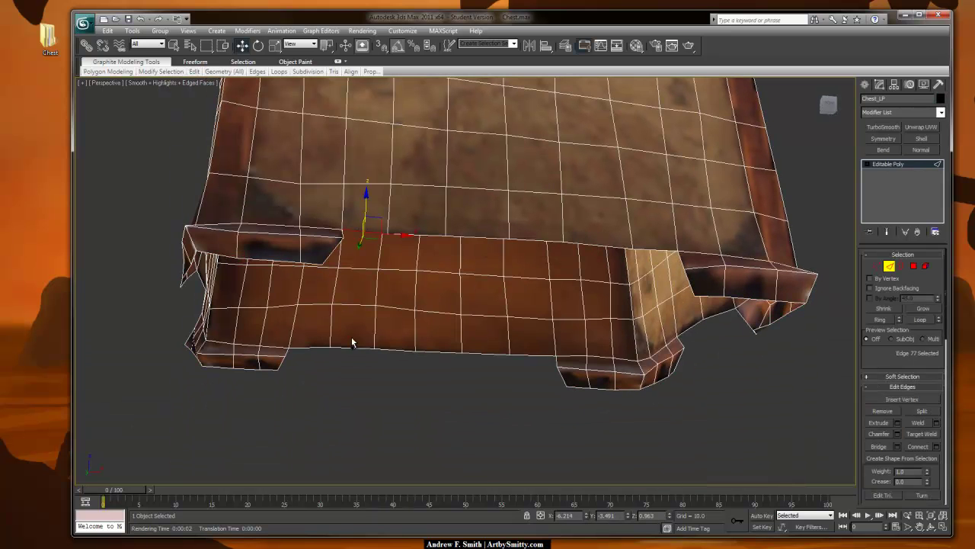
left_click(322, 347, "ctrl")
middle_click_drag(322, 347, 427, 326, "alt")
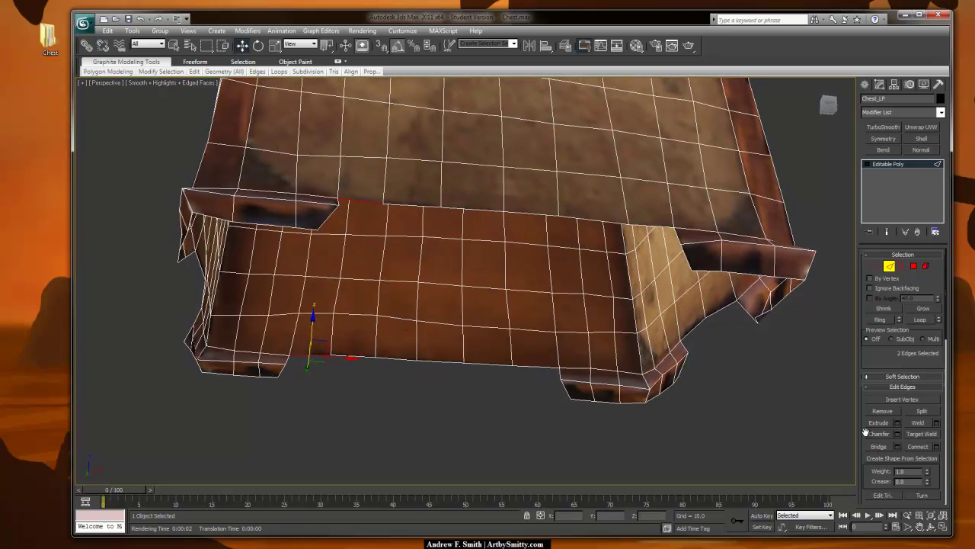
left_click(878, 448)
- Bridge another front and back edge pair, leaving one edge's gap after the first strip on the underside
middle_click_drag(404, 214, 377, 186, "alt")
left_click(377, 186)
left_click(416, 368)
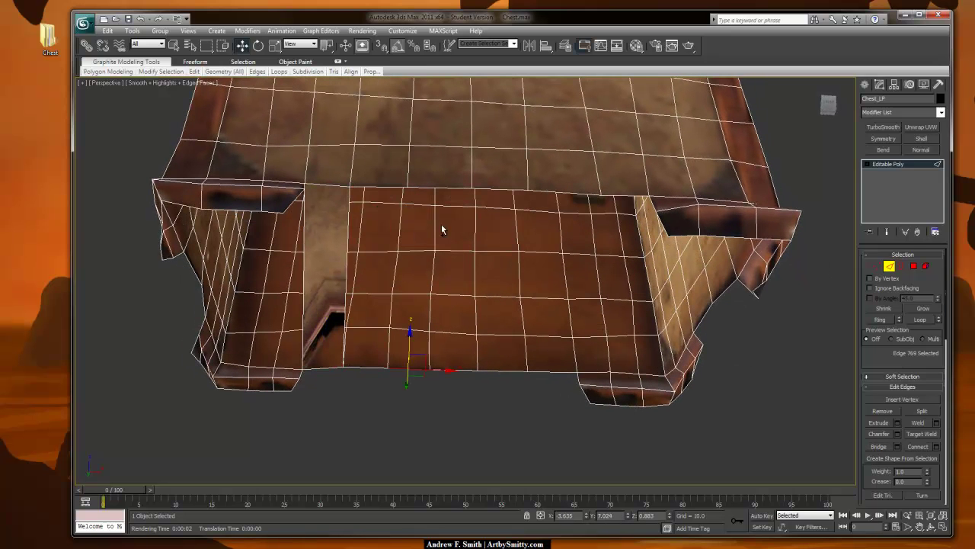
left_click(442, 189, "ctrl")
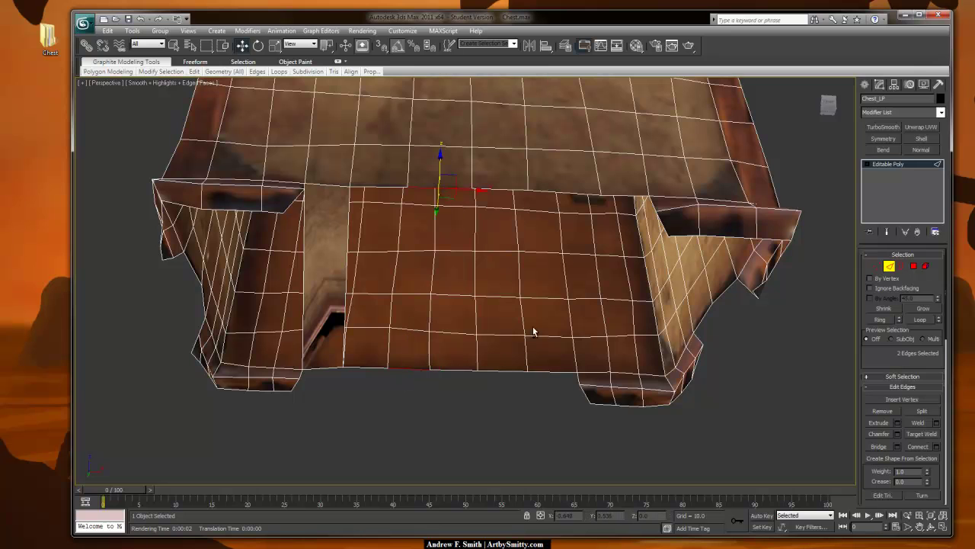
left_click(878, 447)
- Bridge a third front and back edge pair farther right, leaving one edge's gap after the second strip
left_click(502, 372)
middle_click_drag(551, 215, 504, 229, "alt")
scroll(529, 199, "down", 3)
double_click(498, 227)
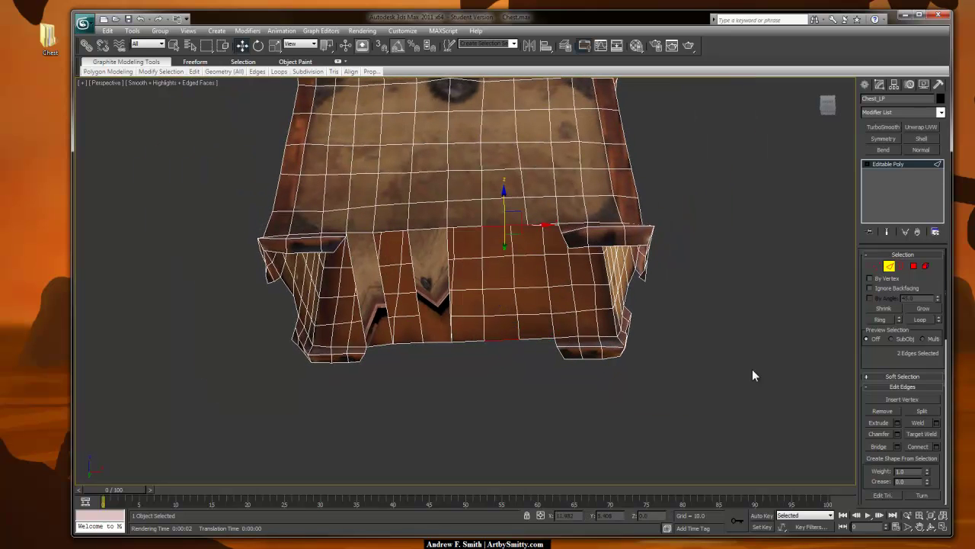
left_click(887, 446)
- Fill the two gaps between the three underside strips by bridging their facing long edges
middle_click_drag(637, 324, 537, 335, "alt")
middle_click_drag(468, 339, 447, 285, "alt")
left_click(447, 284)
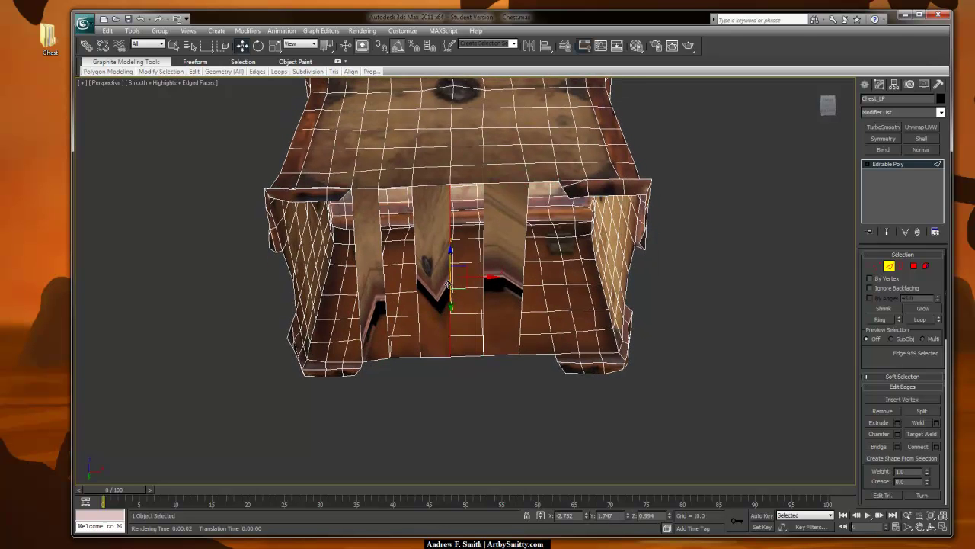
left_click(483, 285, "ctrl")
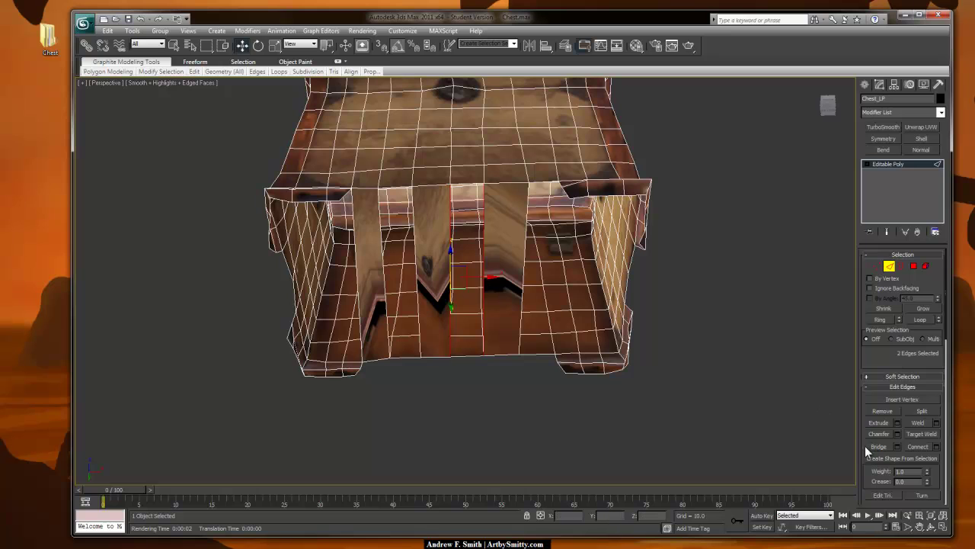
left_click(872, 447)
left_click(418, 298)
left_click(389, 305, "ctrl")
left_click(881, 447)
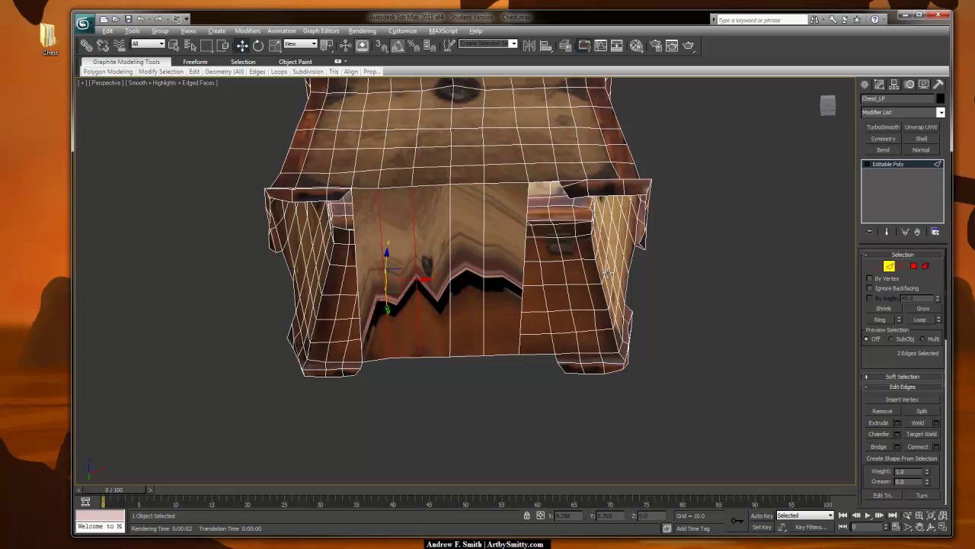
- Bridge the remaining front and back edge pair beside the right feet to extend the underside
middle_click_drag(612, 274, 585, 262, "alt")
left_click(523, 180)
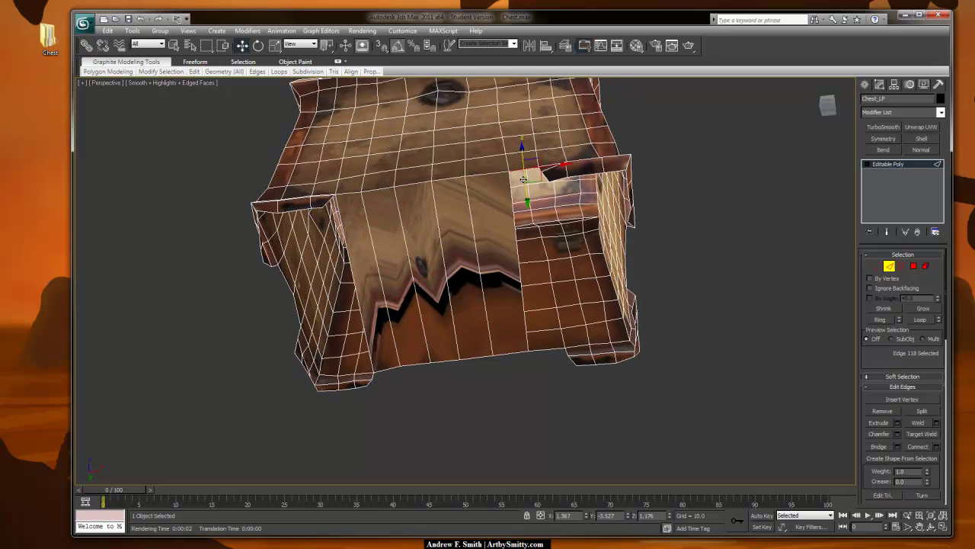
left_click(545, 347, "ctrl")
key("q")
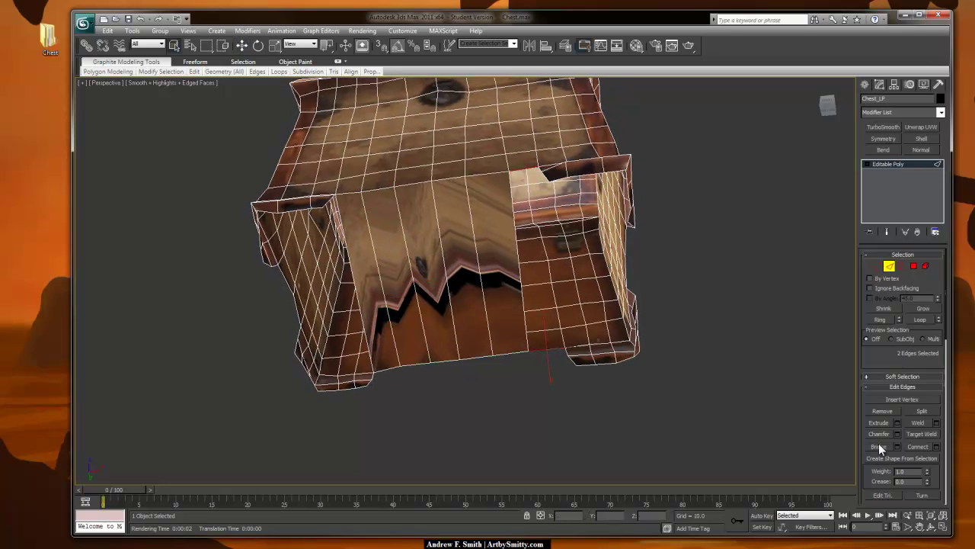
left_click(879, 447)
- Select the ring of long edges running front to back on the underside and add cross divisions with Connect
middle_click_drag(732, 304, 577, 290, "alt")
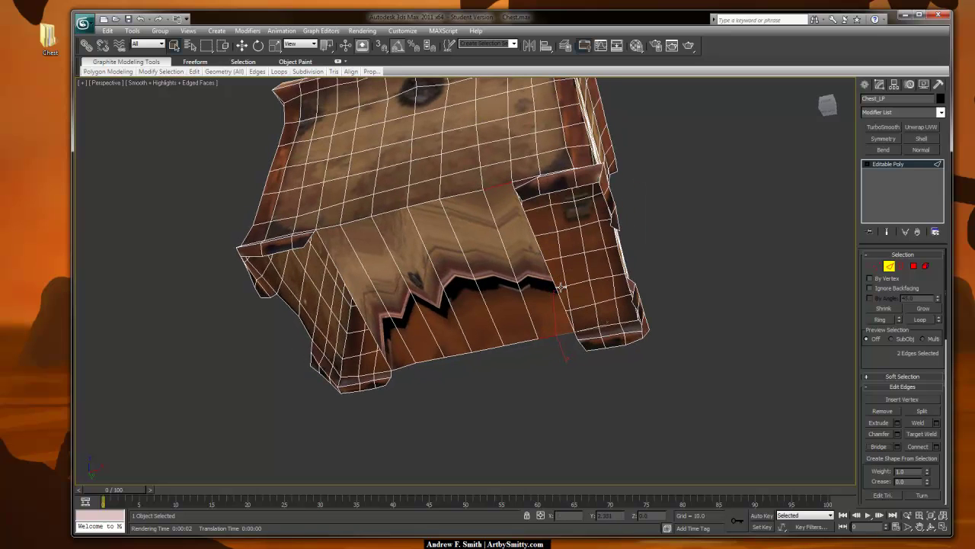
left_click(548, 275)
double_click(548, 272)
right_click(524, 258)
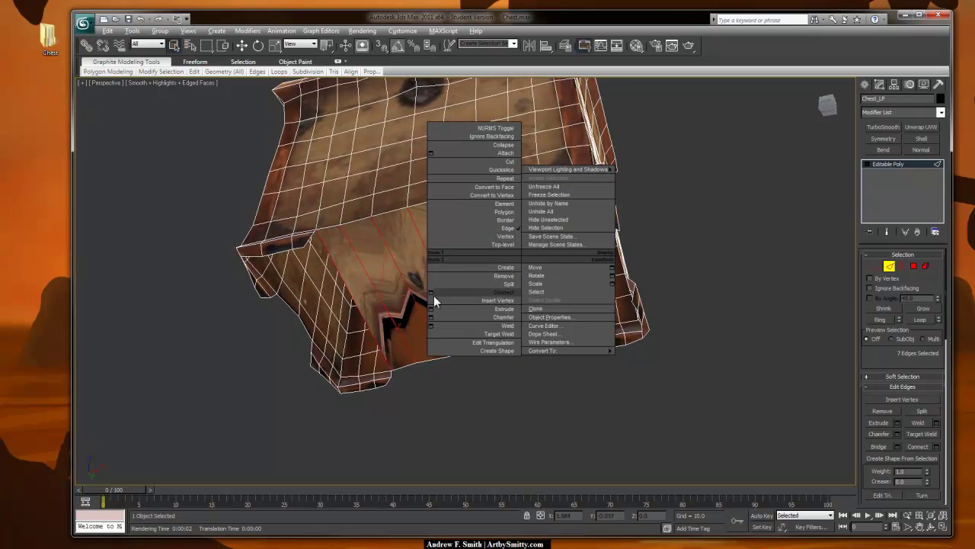
left_click(431, 292)
middle_click_drag(676, 332, 480, 301, "alt")
left_click_drag(502, 271, 509, 271)
left_click(502, 307)
- Bridge two edge pairs between the underside panel and the chest's bottom border between the feet at one end
middle_click_drag(502, 307, 510, 277, "alt")
left_click(477, 200)
left_click(521, 223, "ctrl")
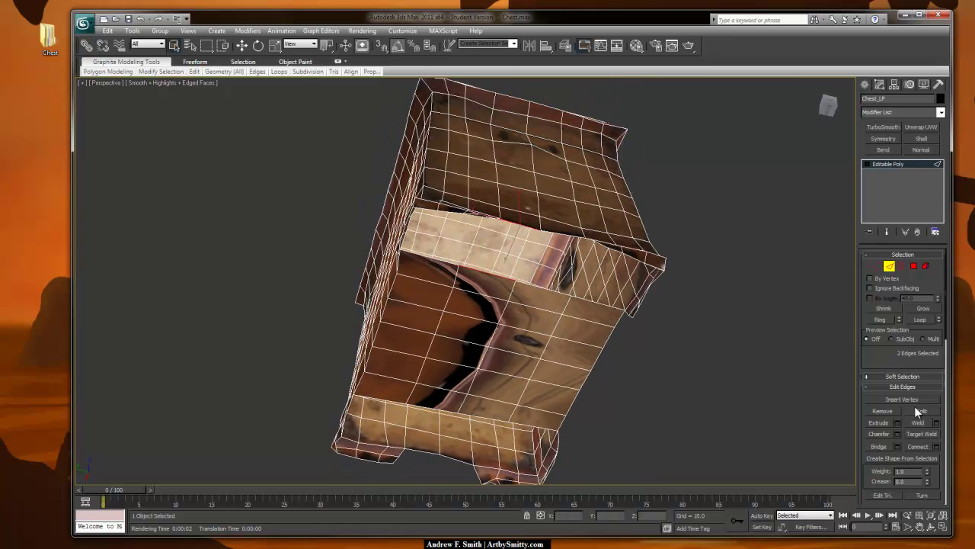
left_click(878, 446)
middle_click_drag(621, 350, 552, 324, "alt")
left_click(533, 273)
left_click(530, 216, "ctrl")
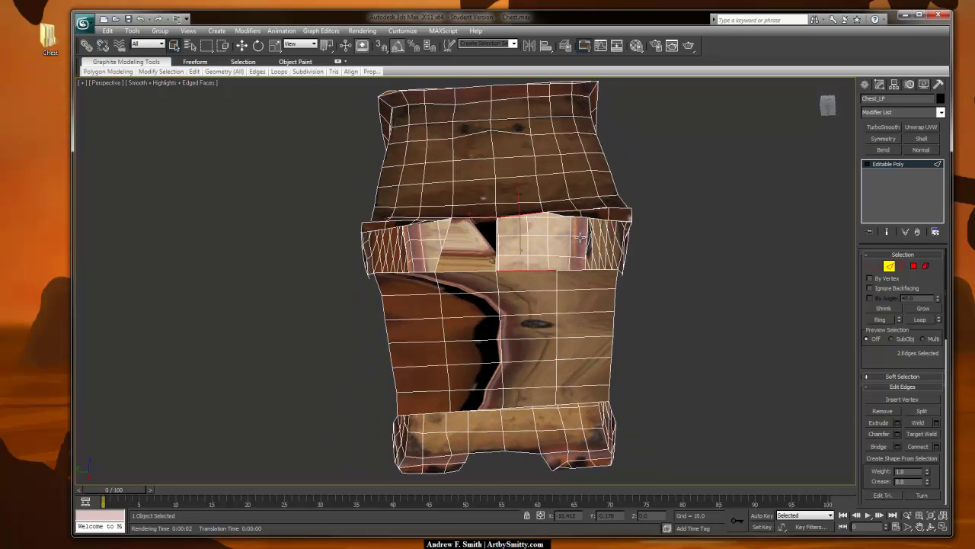
left_click(885, 444)
- Bridge the two matching edge pairs between the underside panel and the bottom border at the opposite end
middle_click_drag(624, 350, 698, 381, "alt")
middle_click_drag(453, 245, 462, 266, "alt")
left_click(462, 267)
left_click(454, 218, "ctrl")
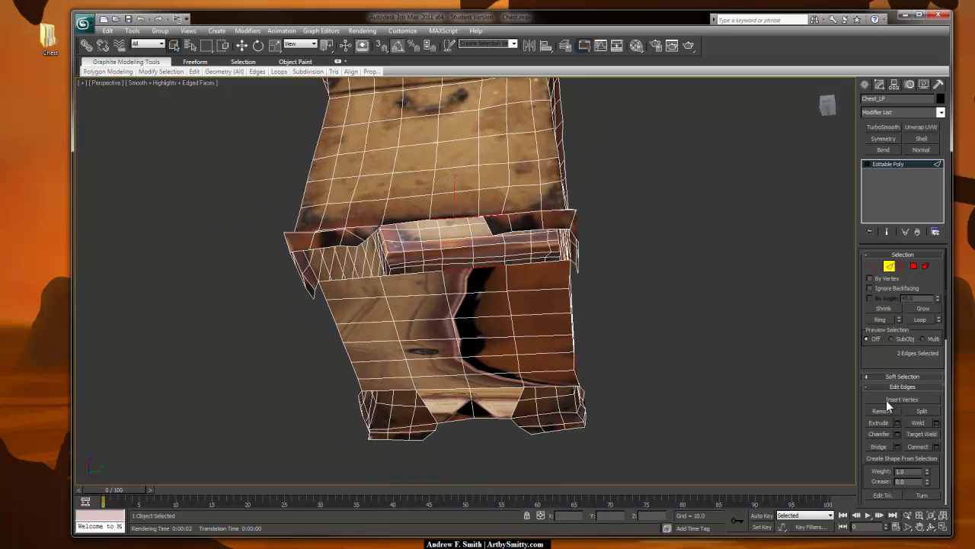
left_click(878, 446)
left_click(413, 273)
left_click(422, 219, "ctrl")
left_click(880, 447)
- Select six bottom edges around one corner foot and extrude them inward to form a ledge under the foot
middle_click_drag(486, 297, 615, 290, "alt")
middle_click_drag(430, 290, 554, 246, "alt")
scroll(510, 272, "up", 3)
left_click(500, 229)
left_click(528, 217, "ctrl")
left_click(623, 188, "ctrl")
left_click(637, 198, "ctrl")
middle_click_drag(640, 250, 580, 277, "alt")
key("w")
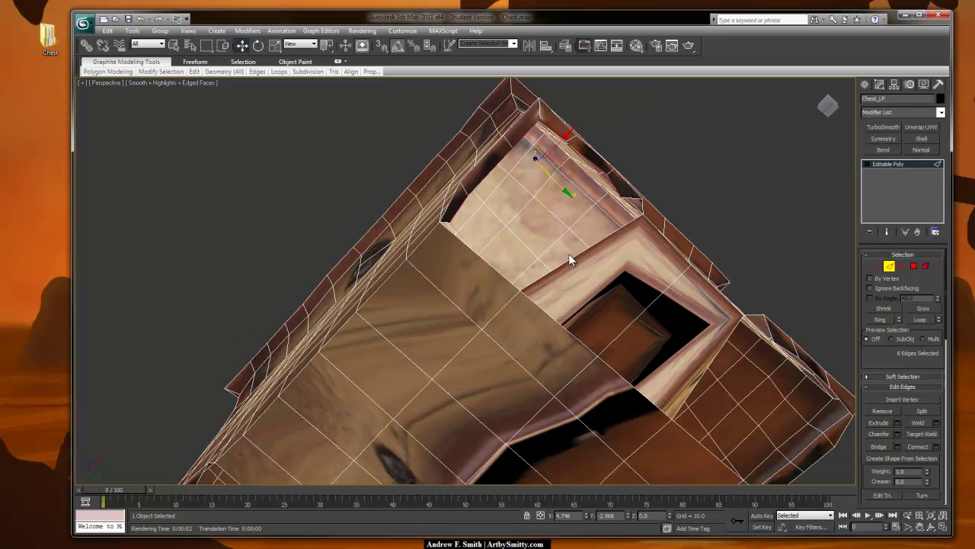
left_click_drag(555, 164, 540, 183)
- Extrude the ledge's inner edges upward as the foot's inner wall and lower its top to Z 0.737
middle_click_drag(540, 183, 647, 198, "alt")
middle_click_drag(648, 198, 556, 328, "alt")
left_click_drag(568, 326, 571, 287)
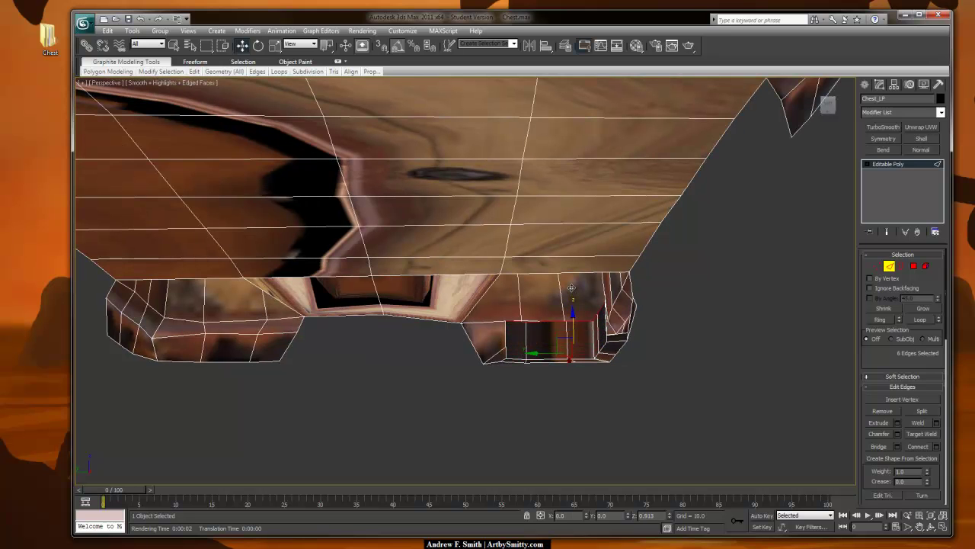
middle_click_drag(605, 331, 589, 326, "alt")
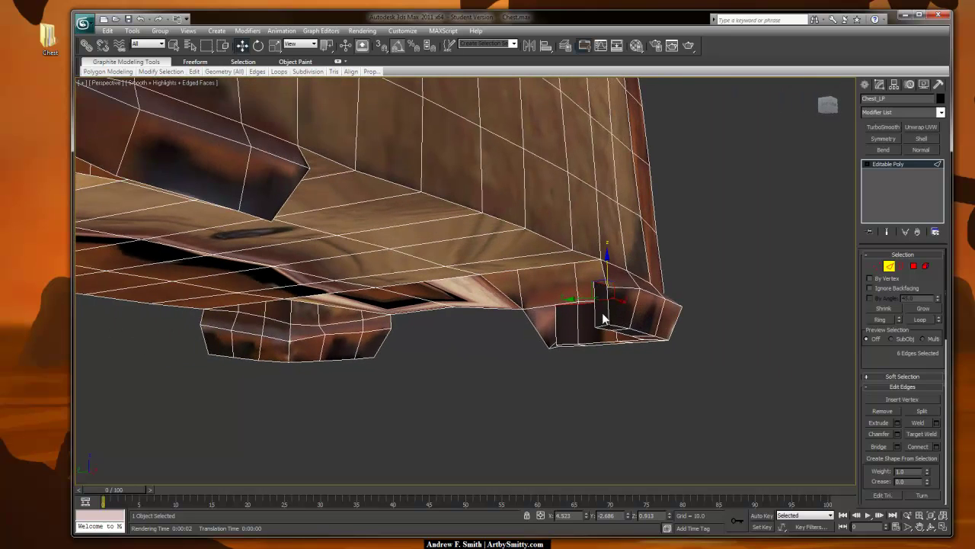
left_click_drag(608, 308, 607, 279)
mouse_move(606, 290)
middle_mouse_down("alt")
mouse_move(611, 308)
mouse_move(605, 303)
middle_mouse_up("alt")
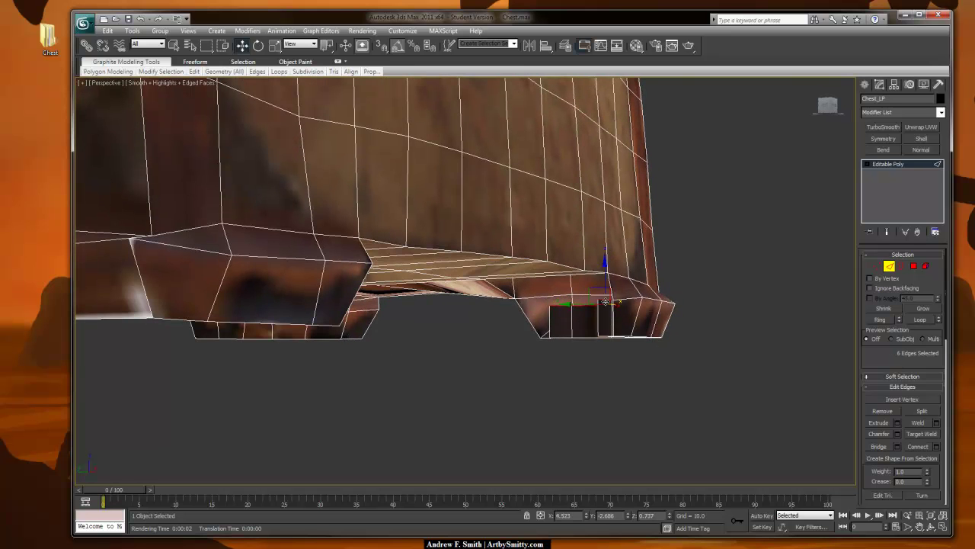
- Bridge the open vertical edges at one end of the foot's inner wall
middle_click_drag(603, 315, 592, 317, "alt")
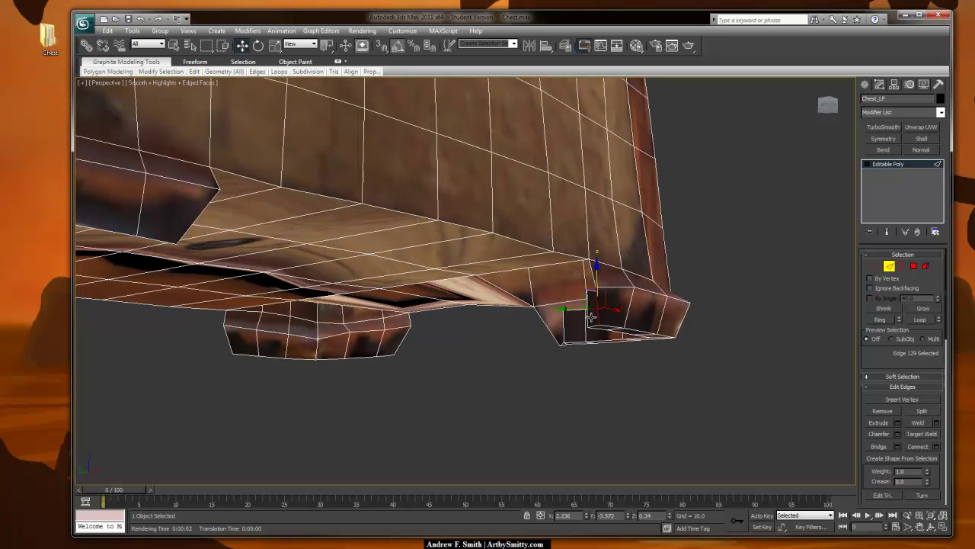
left_click(588, 317, "ctrl")
left_click(878, 446)
- Bridge the matching open edges at the other end of the foot's inner wall
middle_click_drag(528, 339, 381, 398, "alt")
left_click(365, 381)
left_click(296, 341, "ctrl")
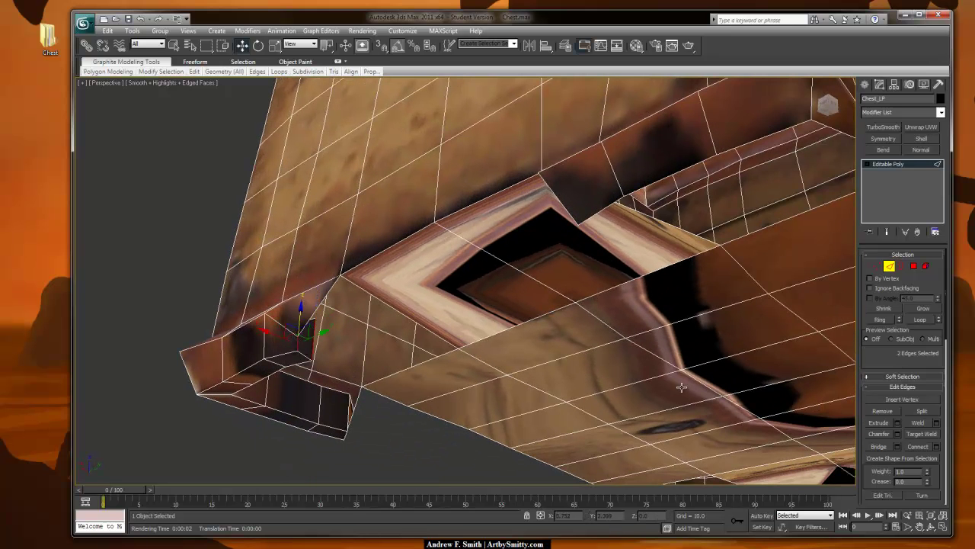
left_click(879, 446)
middle_click_drag(515, 391, 535, 364, "alt")
key("1")
left_click(547, 328)
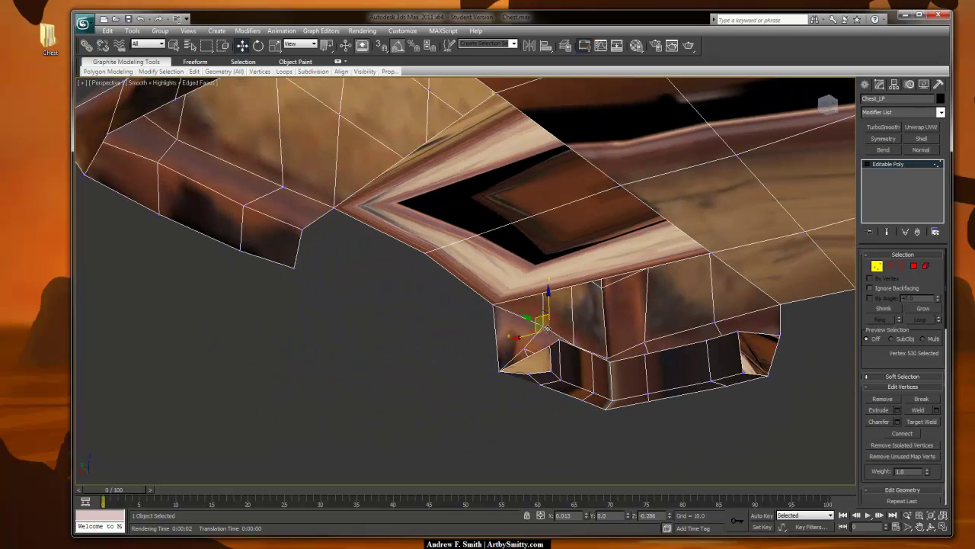
middle_click_drag(548, 329, 503, 363, "alt")
left_click(462, 347)
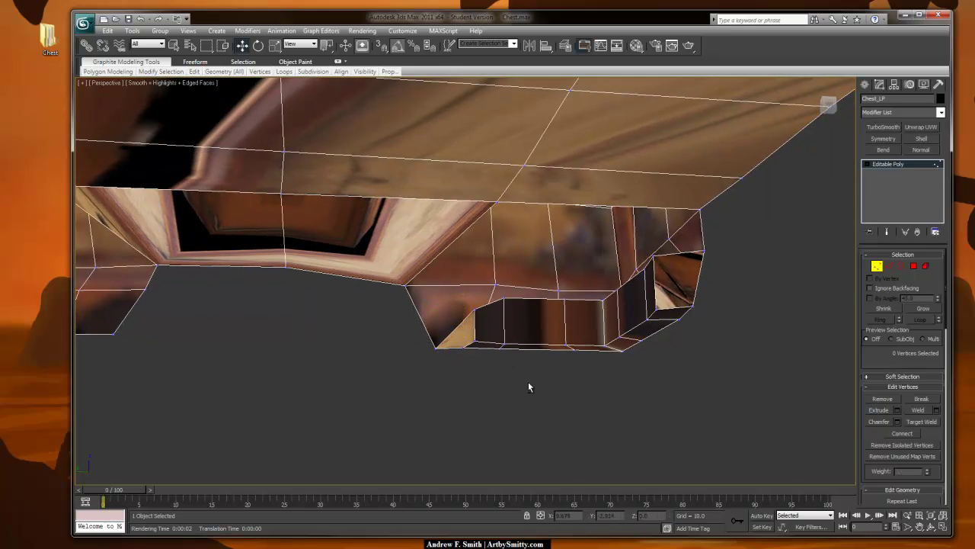
middle_click_drag(517, 390, 544, 376, "alt")
- Select the five top edges of the foot's inner wall and extrude them upward toward the underside panel
key("2")
middle_click_drag(667, 283, 650, 276, "alt")
left_click(644, 277)
left_click(616, 291, "ctrl")
left_click(568, 313, "ctrl")
left_click(543, 314, "ctrl")
left_click(494, 307, "ctrl")
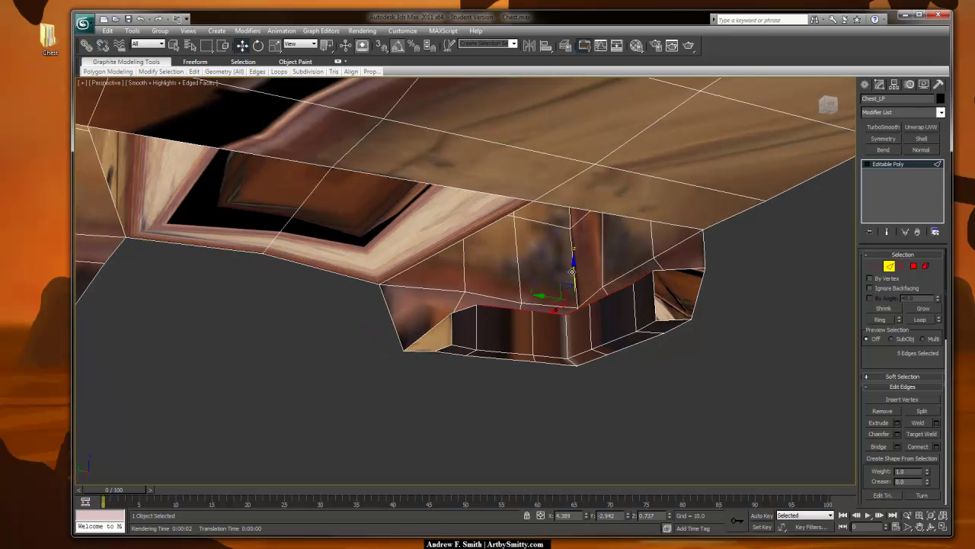
- Bridge the two open vertical edges at one end of the newly extruded upper row of the foot's inner wall
middle_click_drag(581, 253, 682, 297, "alt")
left_click(687, 286)
left_click(634, 283, "ctrl")
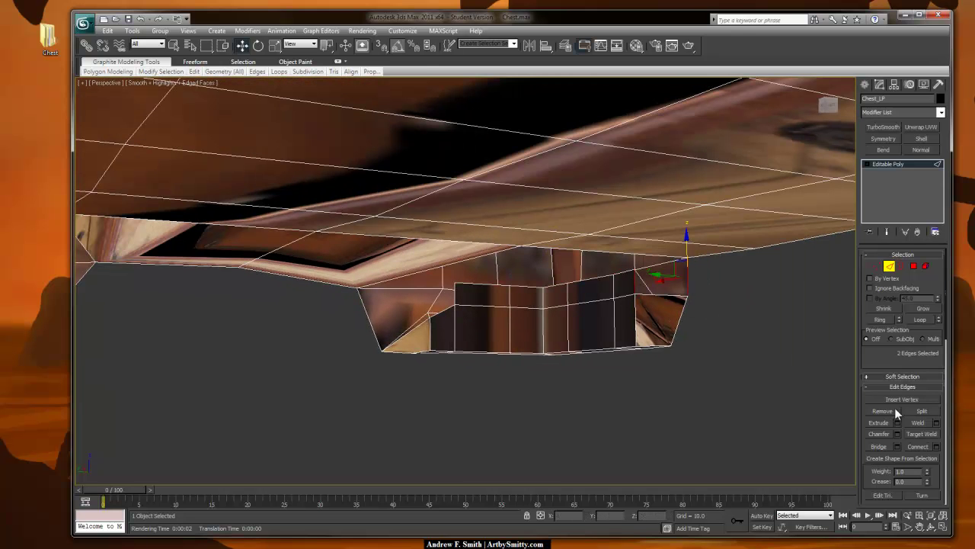
left_click(878, 446)
- Try to bridge the open edges at the opposite end of the upper wall row, and undo the attempt
middle_click_drag(579, 343, 373, 335, "alt")
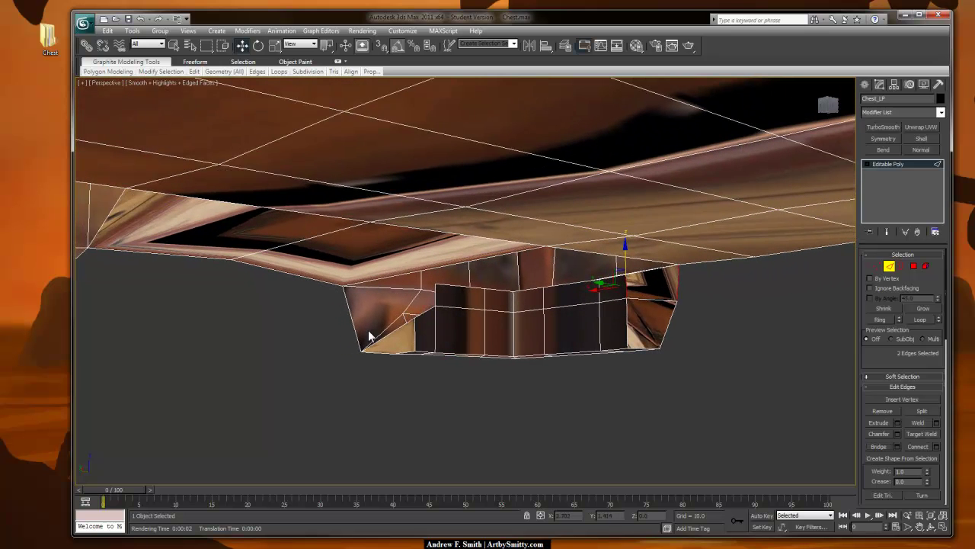
left_click(354, 331)
left_click(436, 298, "ctrl")
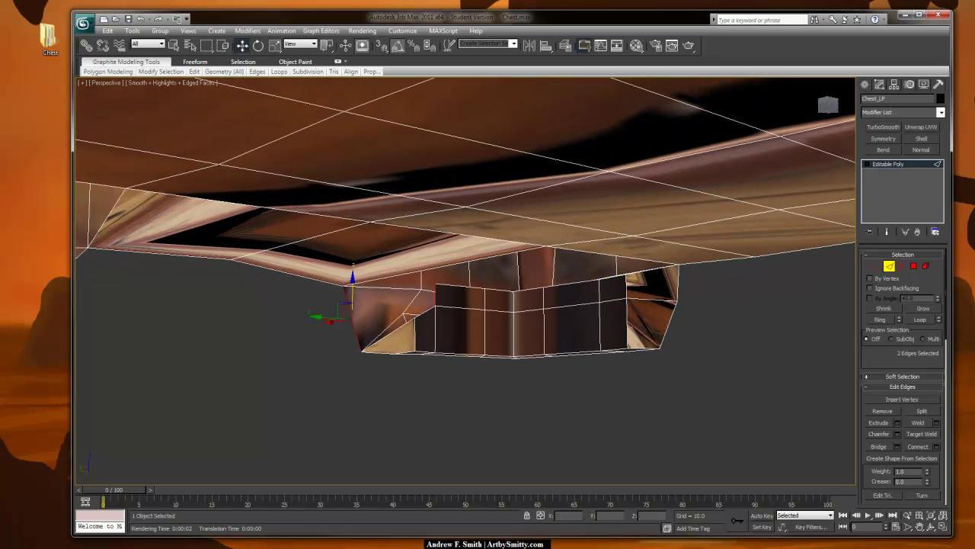
left_click(881, 446)
middle_click_drag(704, 392, 524, 360, "alt")
key("ctrl+z")
key("ctrl+z")
- Extrude the top edge of the inner wall's end segment upward and target weld its corner to the adjoining wall
left_click(518, 326)
left_click_drag(518, 287, 512, 246, "shift")
right_click(534, 256)
left_click(526, 284)
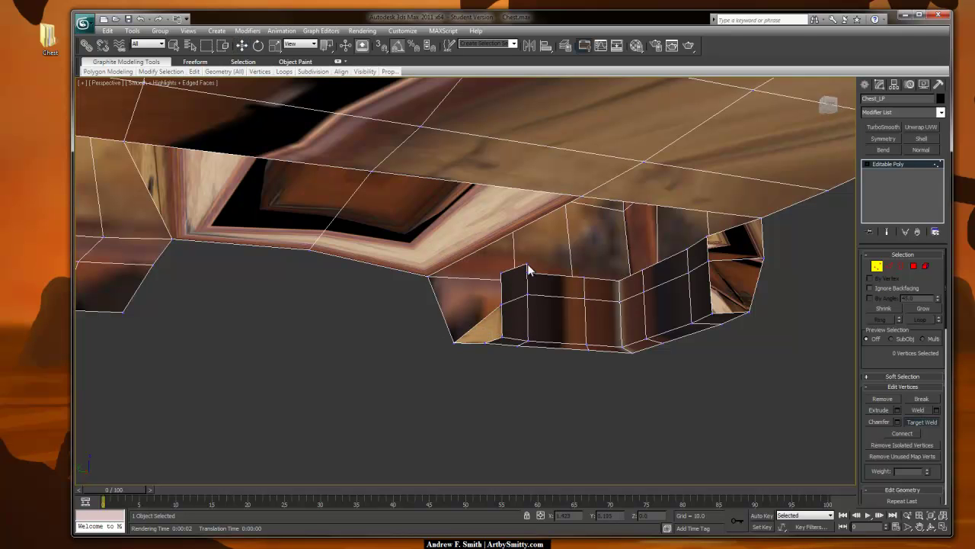
- Bridge the open vertical edge of the extended end segment to the facing edge of the foot's outer wall
key("2")
mouse_move(499, 303)
middle_mouse_down("alt")
mouse_move(513, 303)
mouse_move(486, 305)
middle_mouse_up("alt")
left_click(469, 302)
left_click(416, 311, "ctrl")
left_click(878, 447)
middle_click_drag(651, 405, 747, 395, "alt")
- Select the ring of seven crosswise edges on the underside panel above the foot and connect them with 2 segments
middle_click_drag(687, 368, 470, 295, "alt")
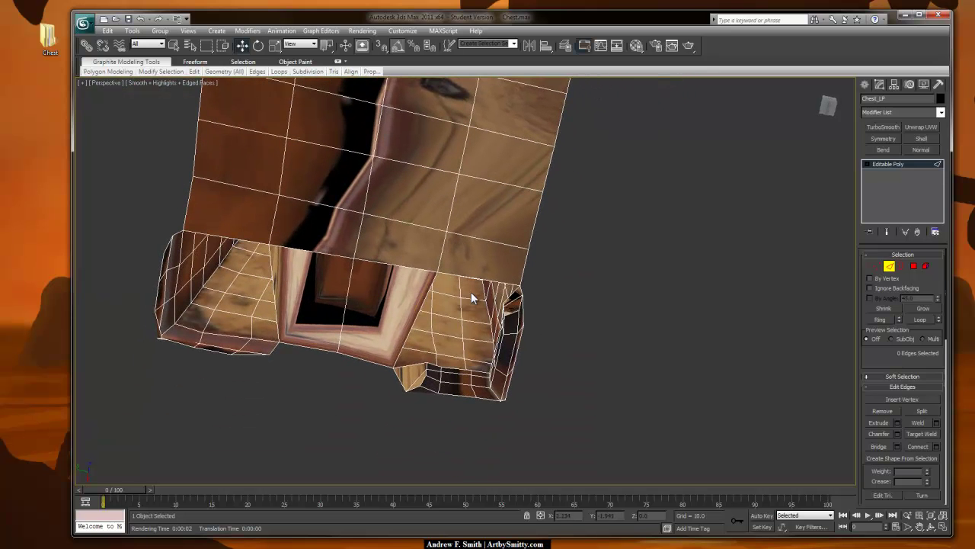
left_click(482, 279)
key("alt+r")
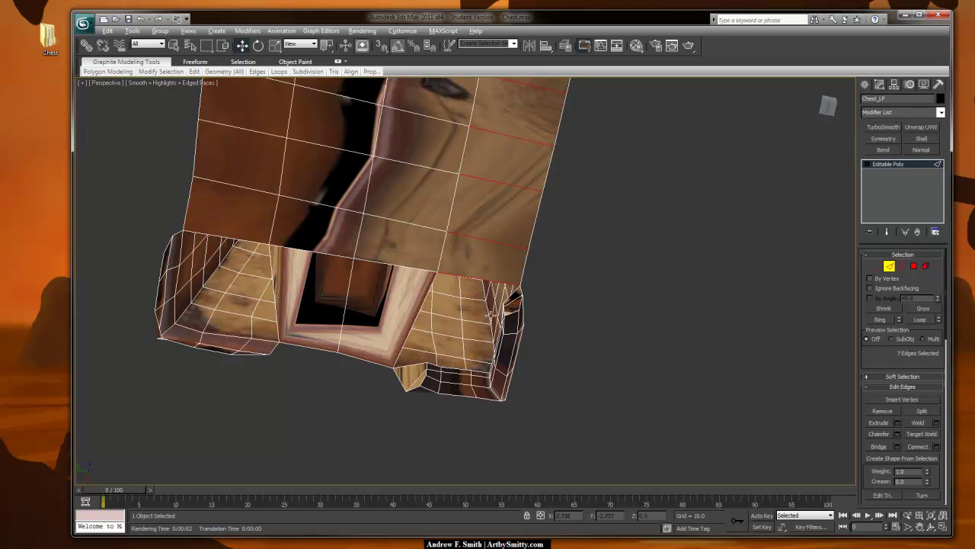
mouse_move(494, 266)
middle_mouse_down("alt")
mouse_move(522, 356)
mouse_move(474, 362)
mouse_move(546, 368)
mouse_move(470, 361)
mouse_move(438, 385)
mouse_move(496, 250)
middle_mouse_up("alt")
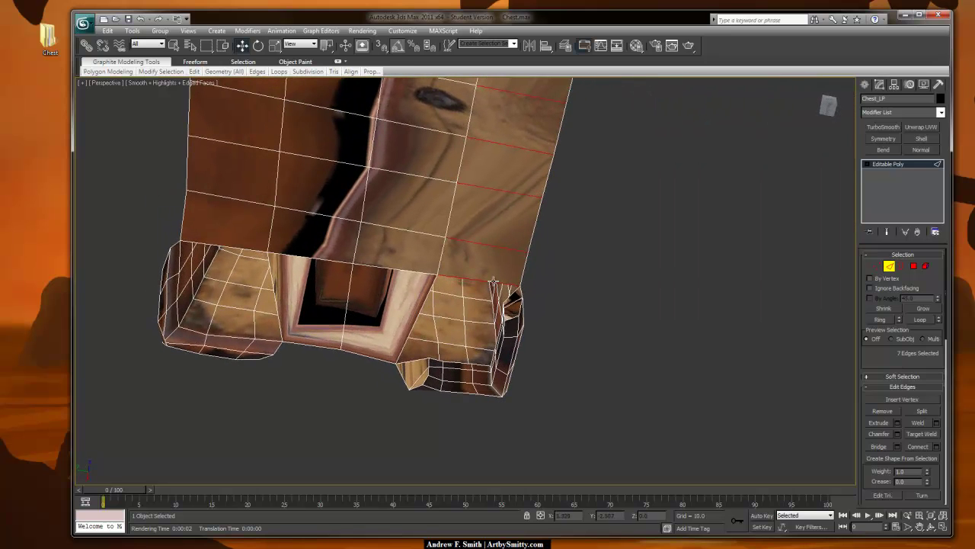
right_click(496, 250)
left_click(405, 286)
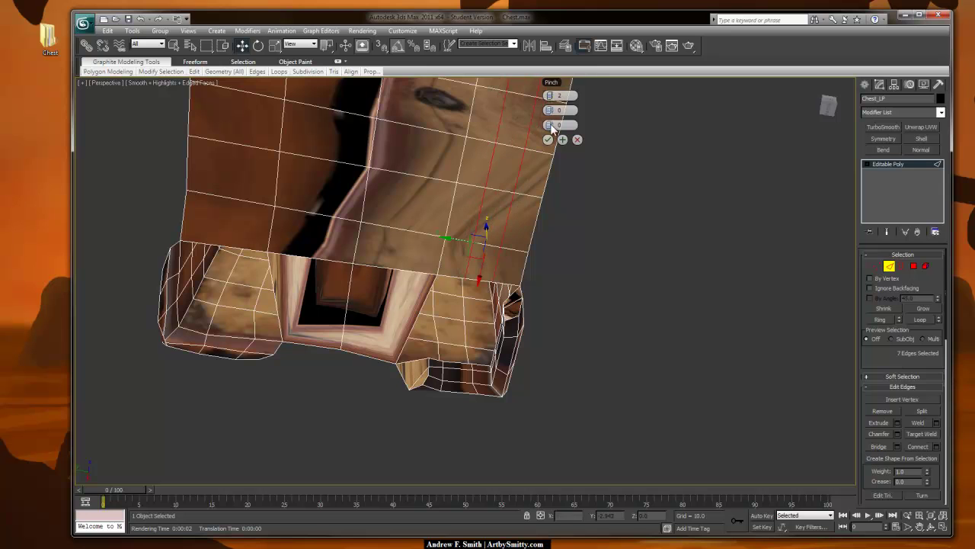
left_click(548, 139)
- Bridge two top edges of the foot's inner wall to the facing border edges of the underside panel, one pair at a time
middle_click_drag(501, 327, 542, 333, "alt")
left_click(460, 371)
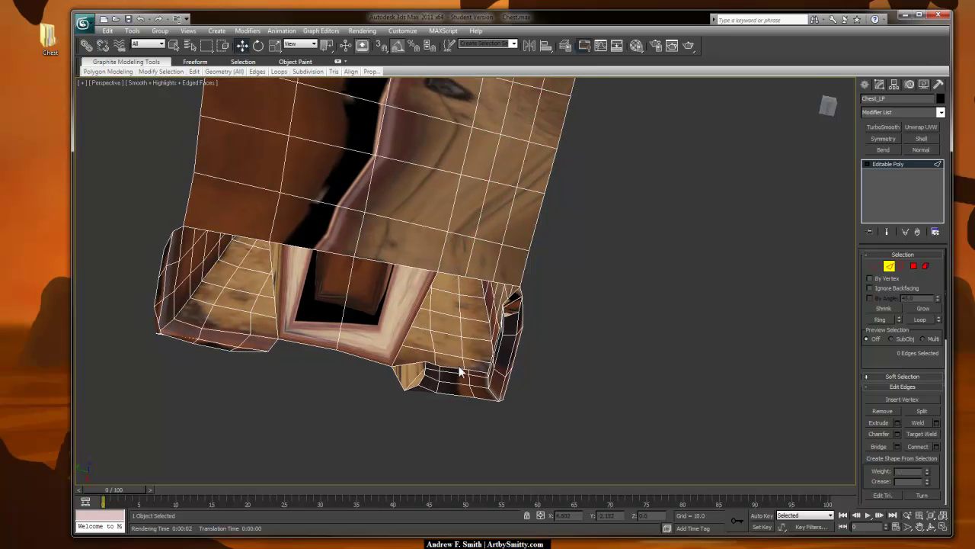
left_click(479, 284, "ctrl")
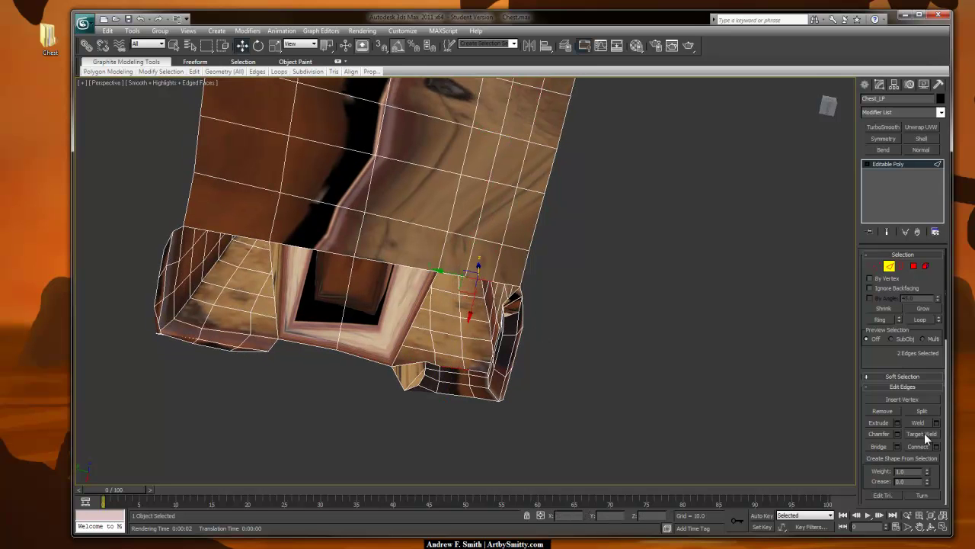
left_click(879, 446)
left_click(435, 365)
left_click(454, 275)
left_click(883, 447)
middle_click_drag(490, 325, 488, 347, "alt")
middle_click_drag(579, 299, 502, 326)
scroll(582, 310, "down", 4)
left_click(582, 311)
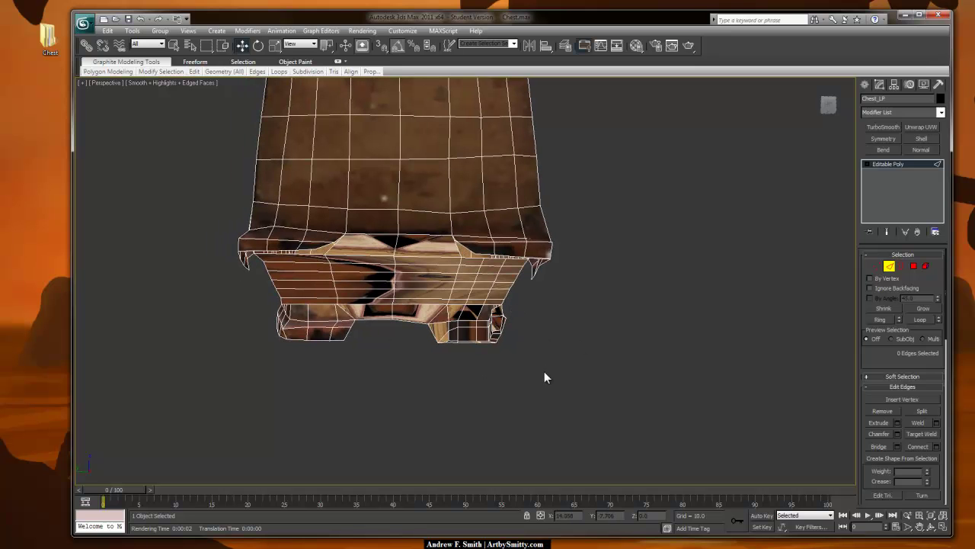